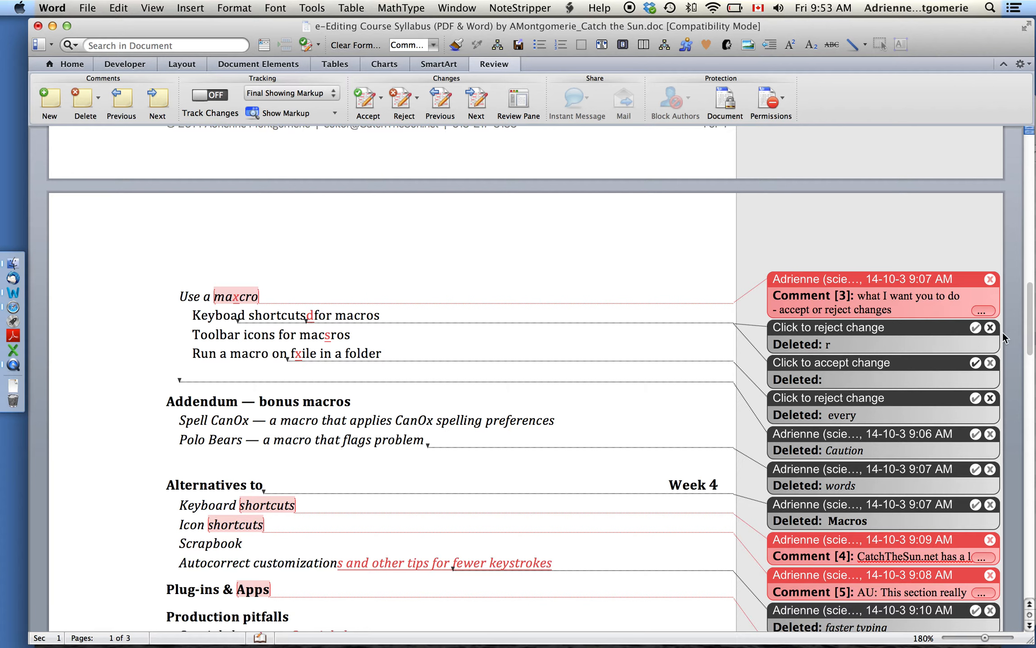
Open the truncated comment on "Keyboard shortcuts" in the Reviewing Pane and read through the listed comments and changes.
{"action": "left_click_drag", "start_coordinate": [1030, 310], "coordinate": [1033, 332]}
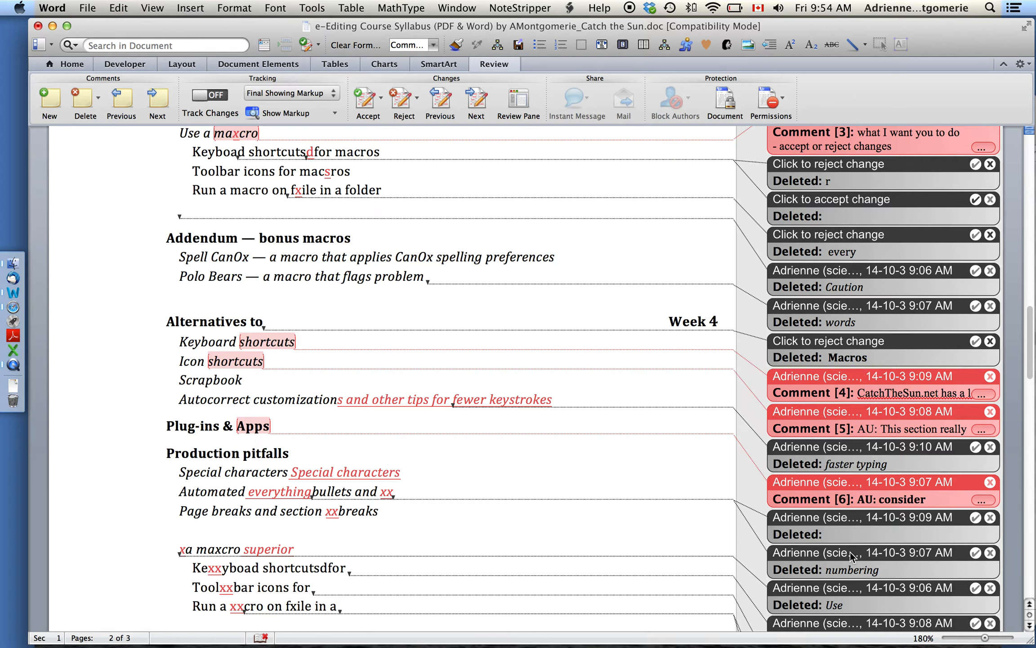
{"action": "left_click", "coordinate": [889, 567]}
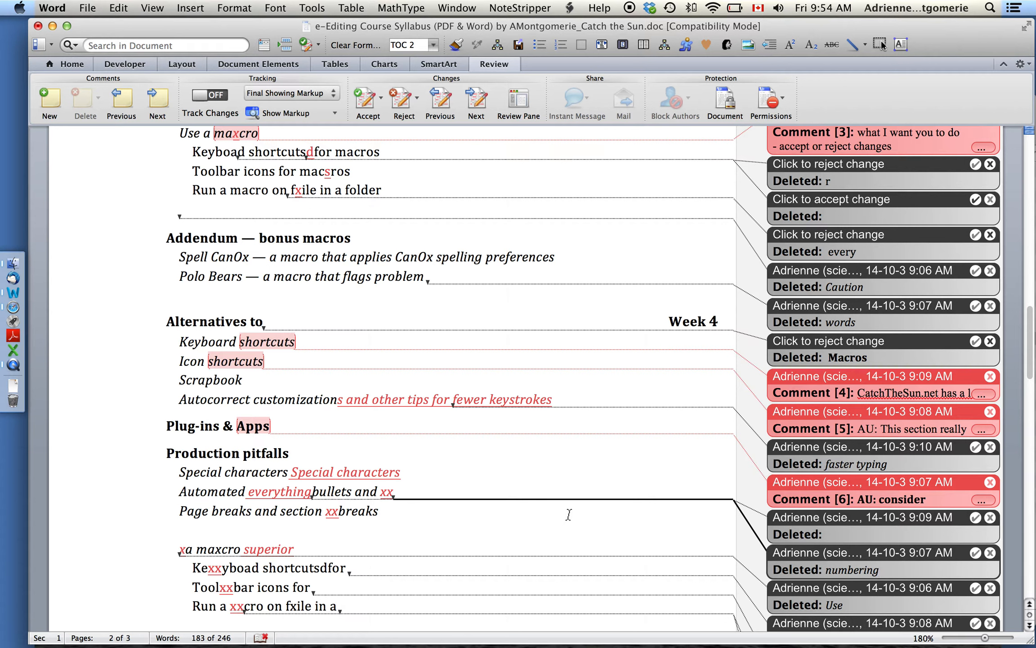
{"action": "left_click", "coordinate": [899, 499]}
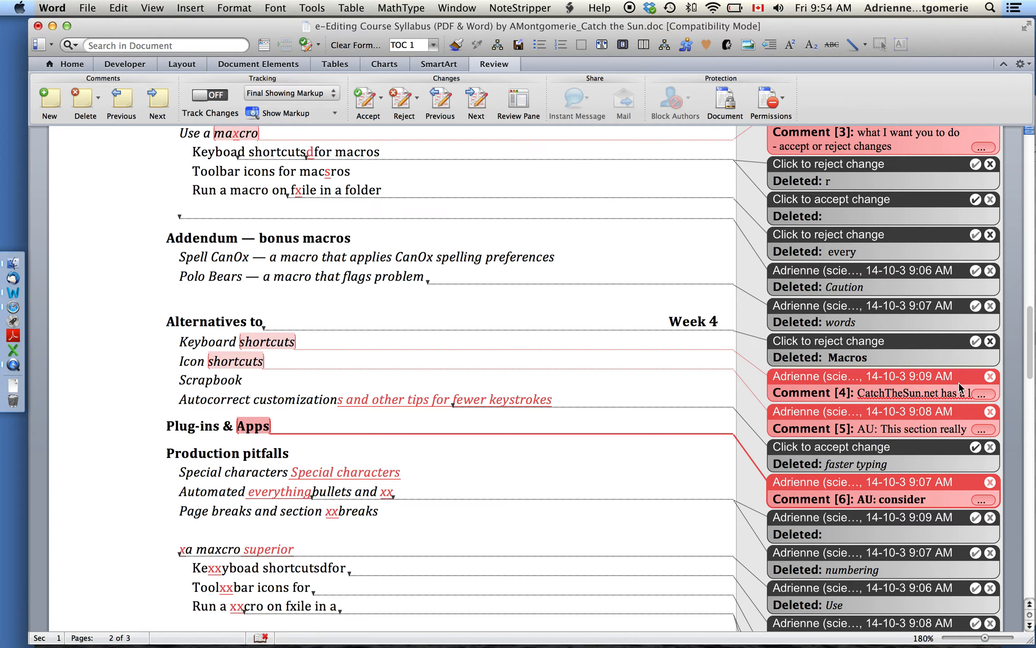
{"action": "left_click", "coordinate": [982, 394]}
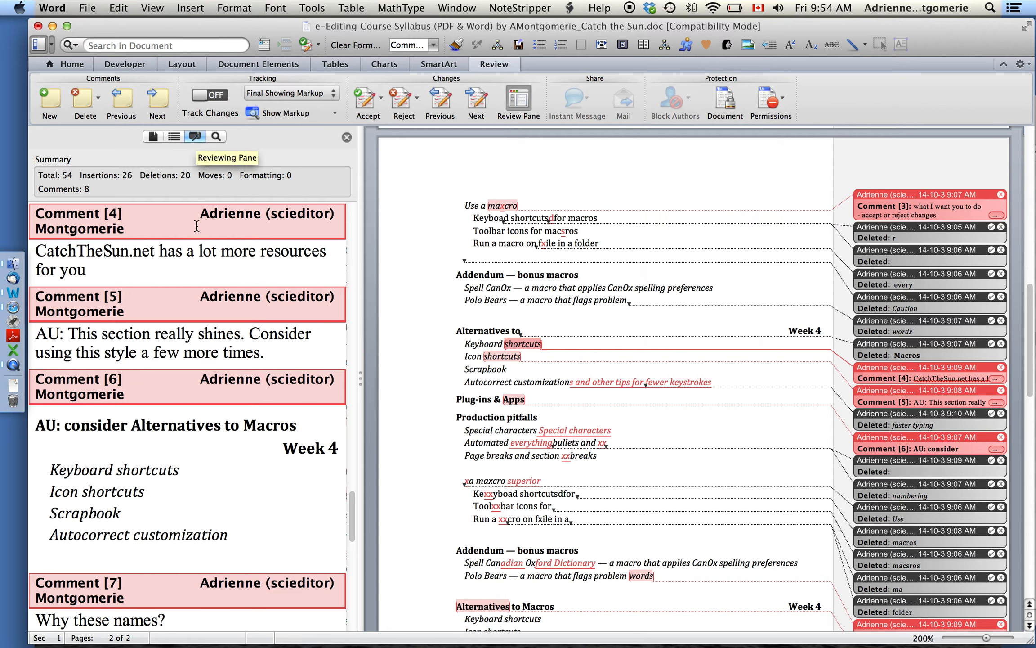
{"action": "left_click", "coordinate": [195, 268]}
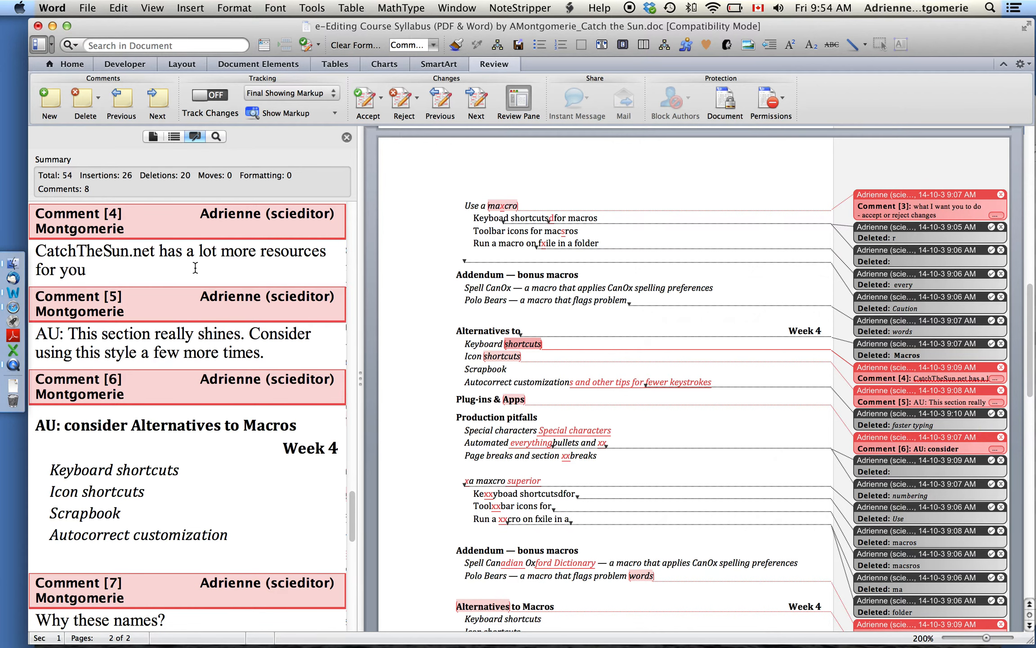
{"action": "scroll", "coordinate": [195, 267], "scroll_direction": "down", "scroll_amount": 8}
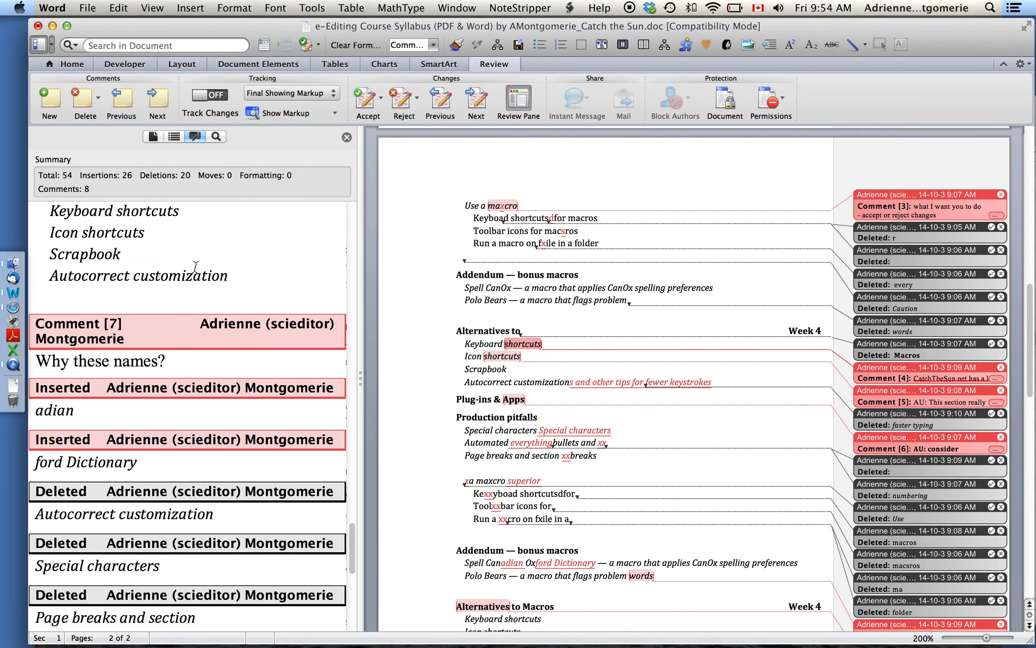
{"action": "scroll", "coordinate": [195, 266], "scroll_direction": "down", "scroll_amount": 15}
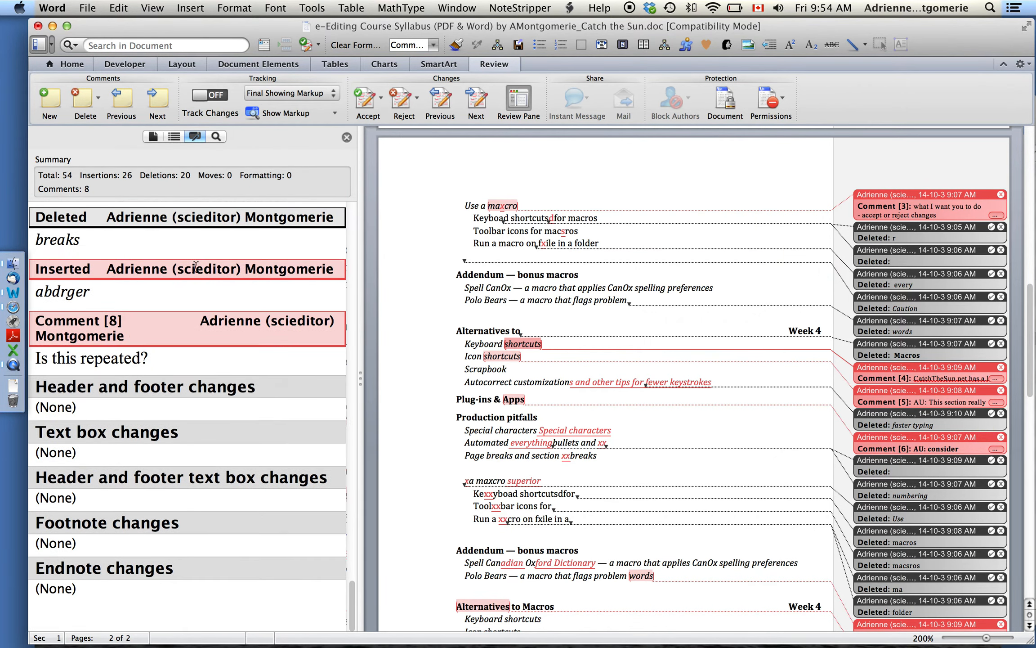
{"action": "scroll", "coordinate": [195, 265], "scroll_direction": "up", "scroll_amount": 20}
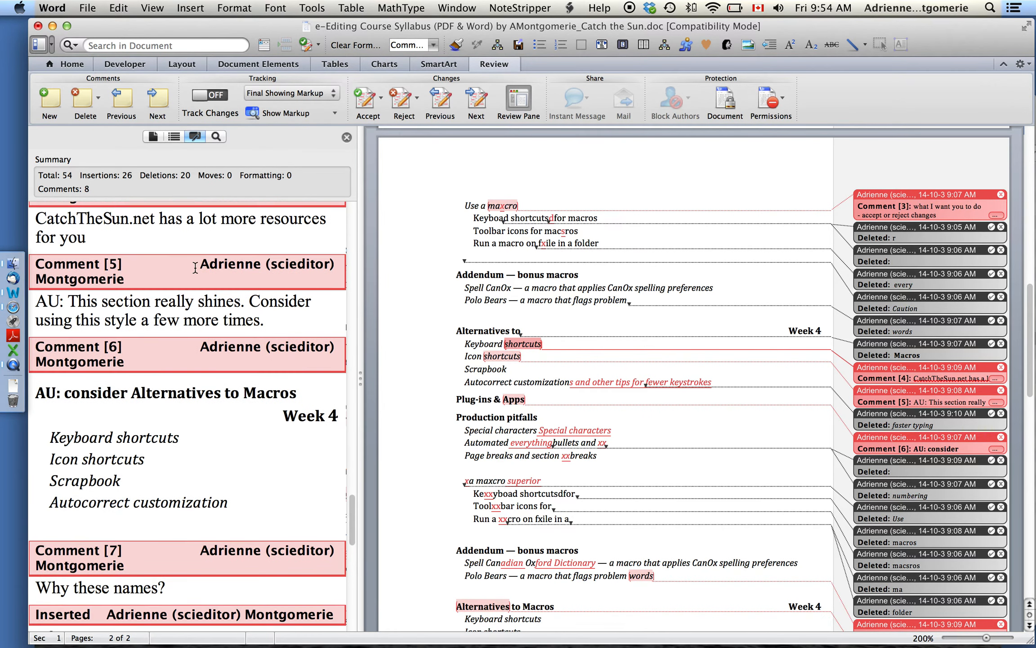
Replace "shortcuts" with "asldkfjoiuoer" in the comment on "Apps", and delete the comment attached to "Keyboard shortcuts".
{"action": "left_click", "coordinate": [184, 434]}
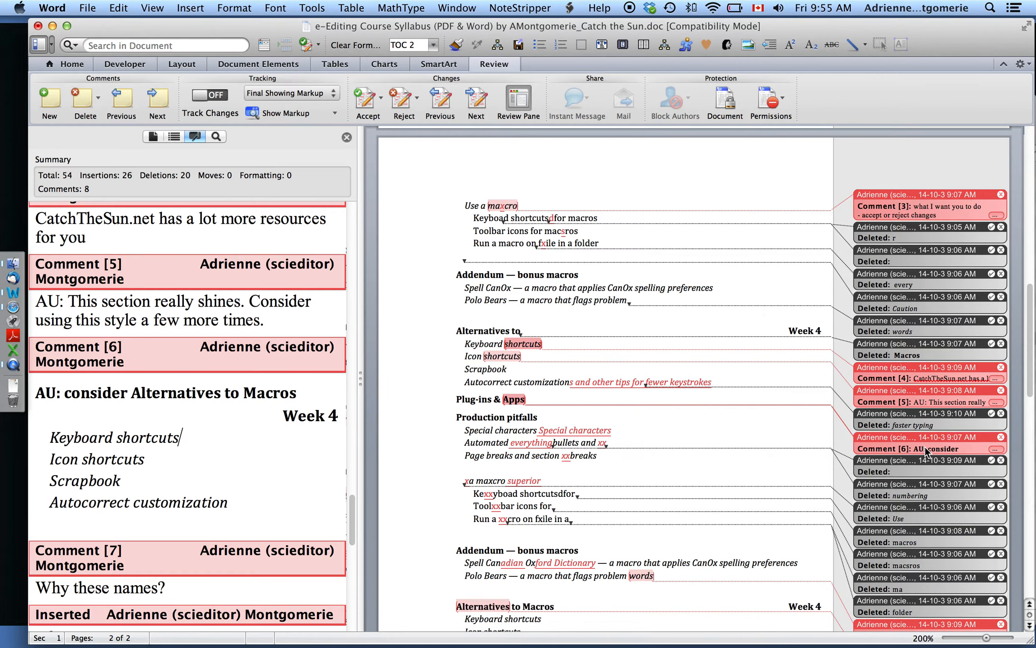
{"action": "scroll", "coordinate": [925, 446], "scroll_direction": "down", "scroll_amount": 3}
{"action": "scroll", "coordinate": [926, 446], "scroll_direction": "down", "scroll_amount": 8}
{"action": "scroll", "coordinate": [924, 447], "scroll_direction": "up", "scroll_amount": 11}
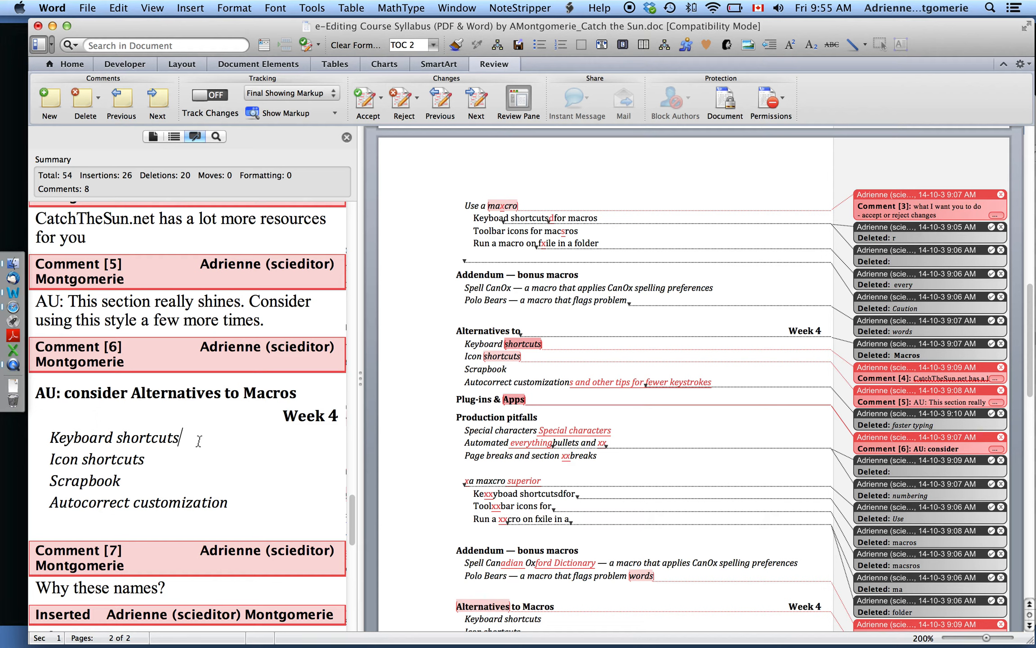
{"action": "key", "text": "BackSpace"}
{"action": "key", "text": "BackSpace"}
{"action": "key", "text": "BackSpace"}
{"action": "key", "text": "BackSpace"}
{"action": "key", "text": "BackSpace"}
{"action": "key", "text": "BackSpace"}
{"action": "key", "text": "BackSpace"}
{"action": "key", "text": "BackSpace"}
{"action": "key", "text": "BackSpace"}
{"action": "type", "text": "asldkfjoiuoer"}
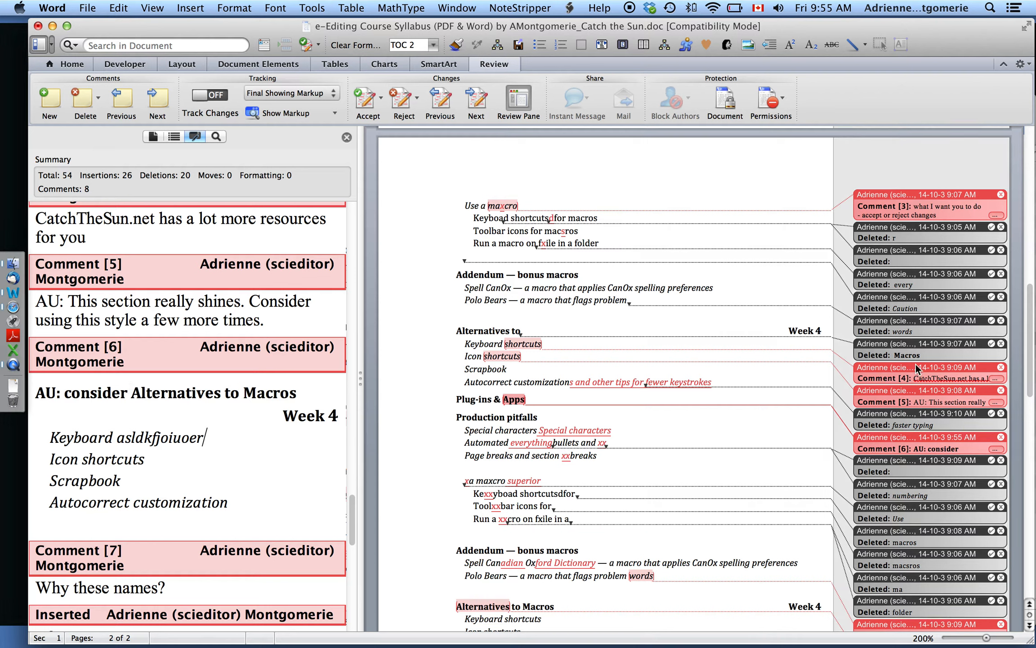
{"action": "left_click", "coordinate": [1001, 368]}
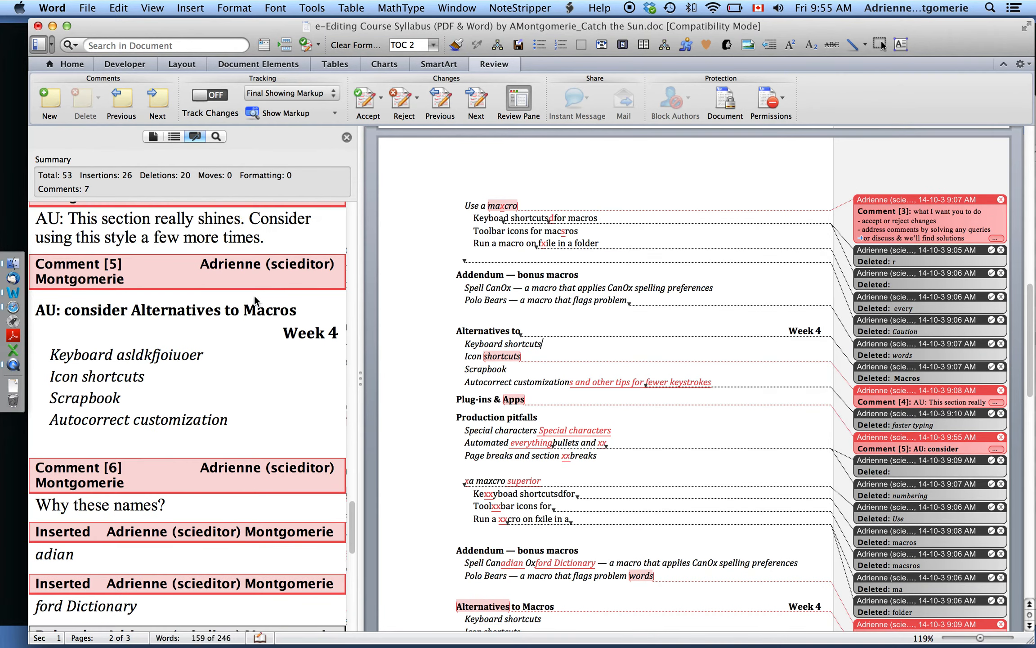
Find the "what I want you to do" comment in the Reviewing Pane, and temporarily widen the pane to read it.
{"action": "scroll", "coordinate": [255, 300], "scroll_direction": "up", "scroll_amount": 5}
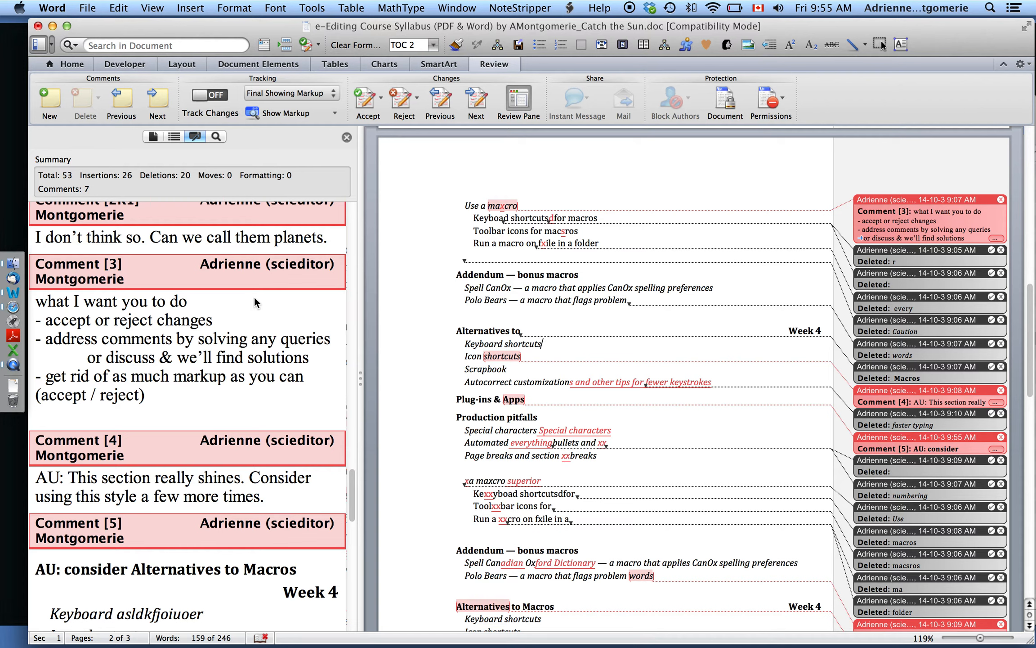
{"action": "left_click", "coordinate": [257, 341]}
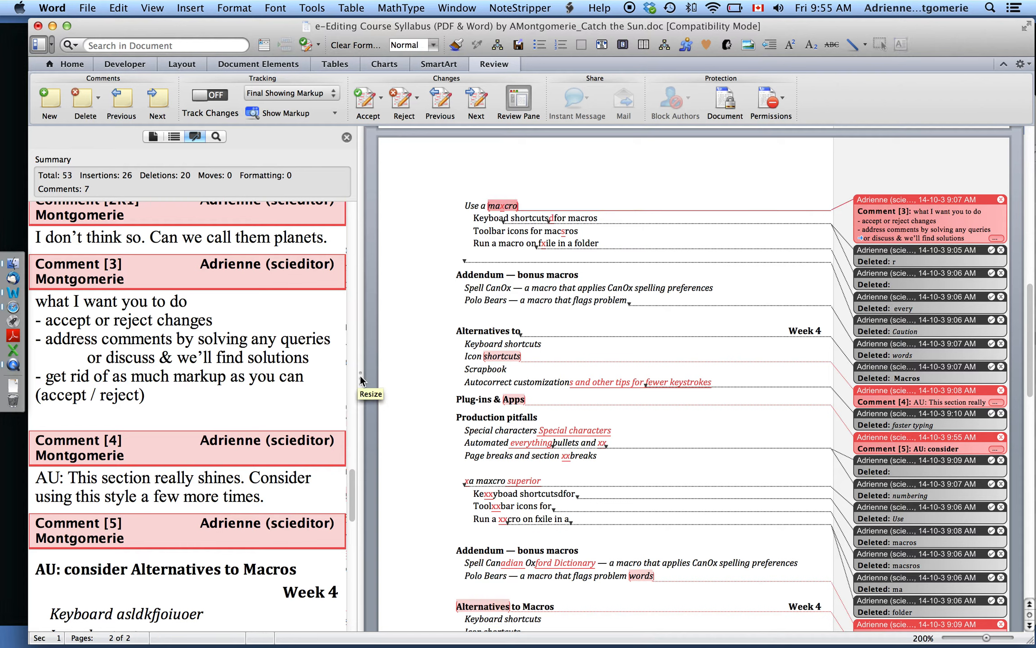
{"action": "left_click_drag", "start_coordinate": [360, 375], "coordinate": [614, 382]}
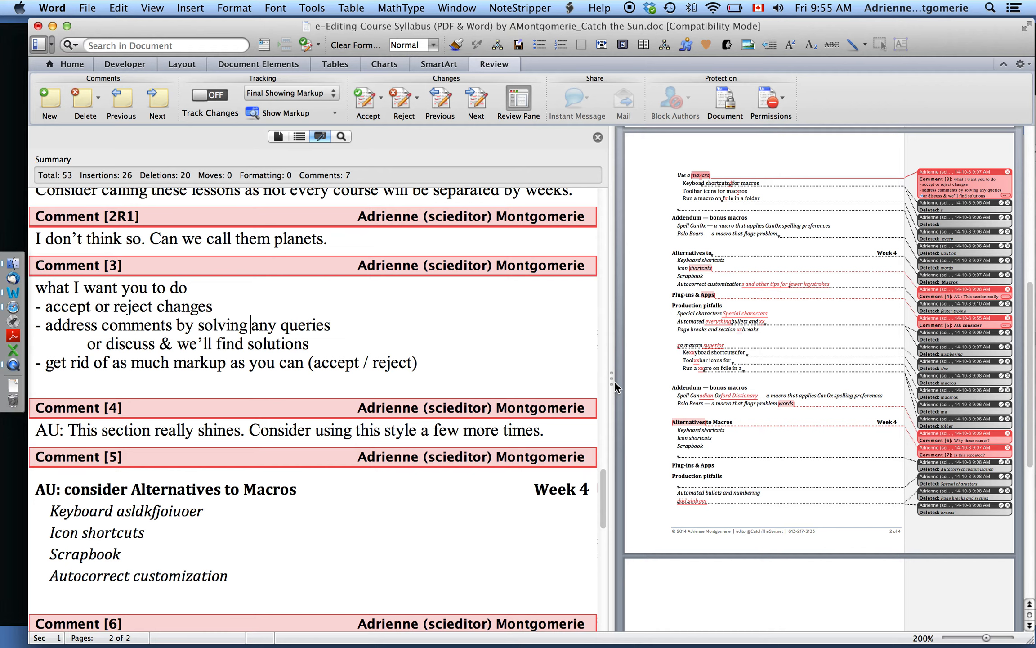
{"action": "left_click_drag", "start_coordinate": [610, 381], "coordinate": [355, 381]}
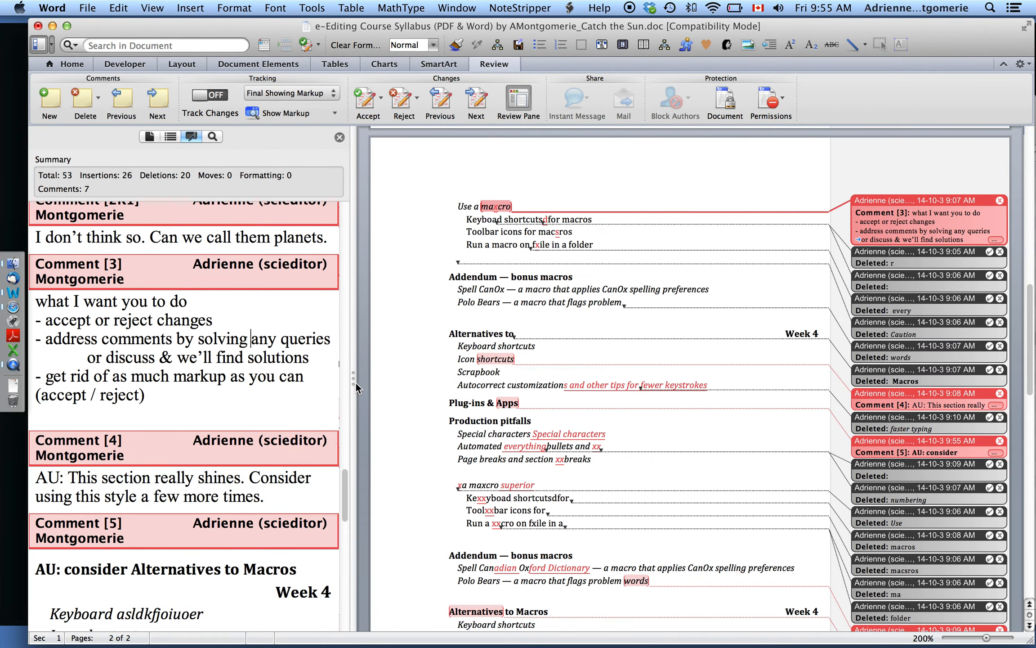
Locate the deleted "ma" change in the document from its Reviewing Pane entry, and close the pane.
{"action": "scroll", "coordinate": [298, 278], "scroll_direction": "up", "scroll_amount": 6}
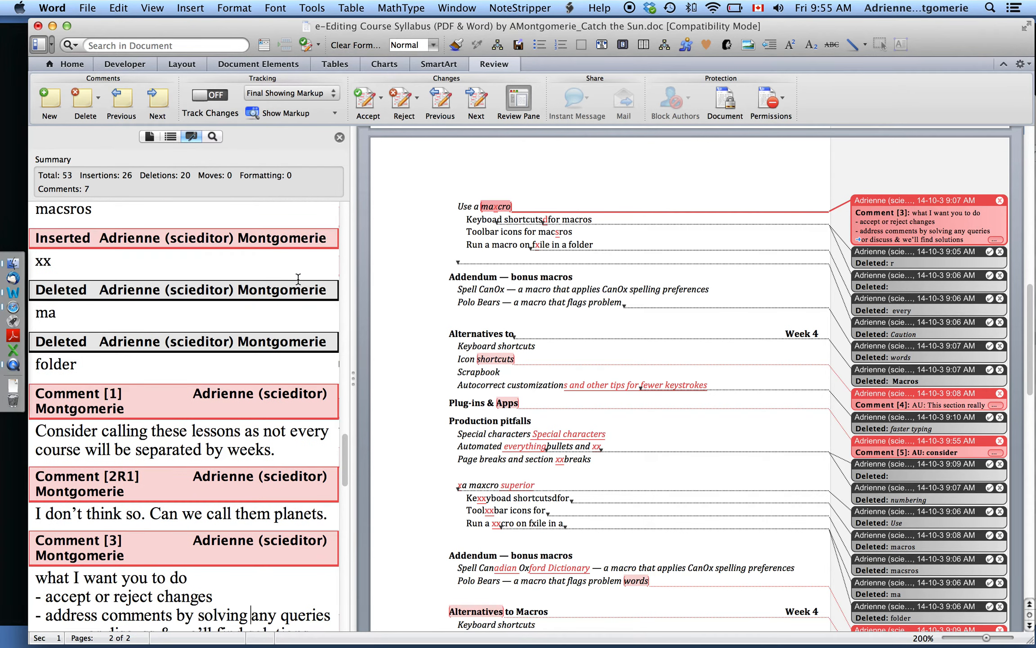
{"action": "left_click", "coordinate": [290, 309]}
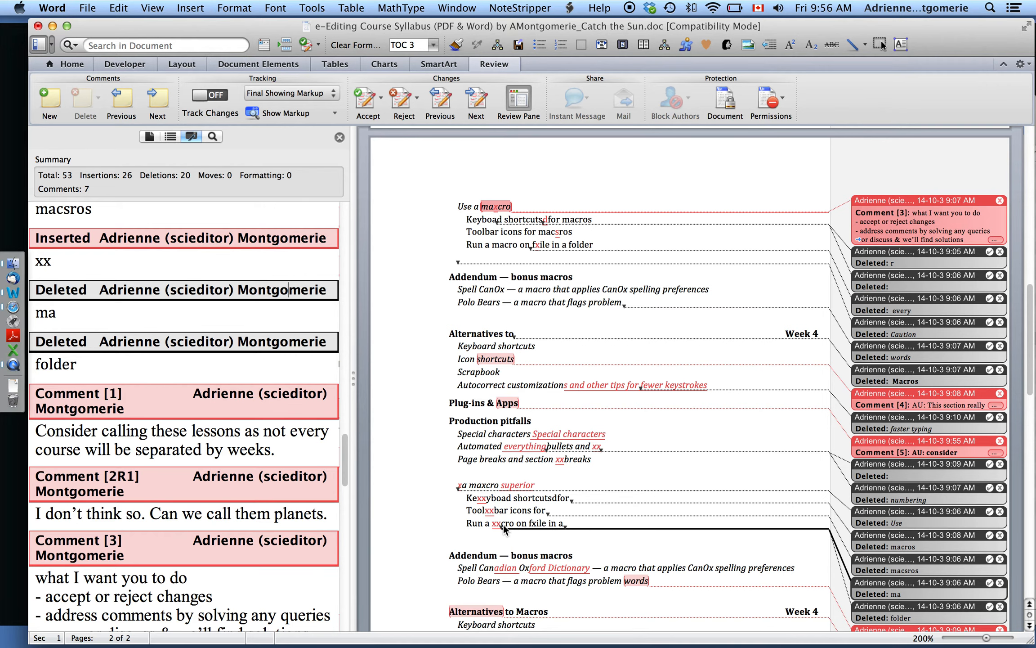
{"action": "scroll", "coordinate": [589, 341], "scroll_direction": "up", "scroll_amount": 5}
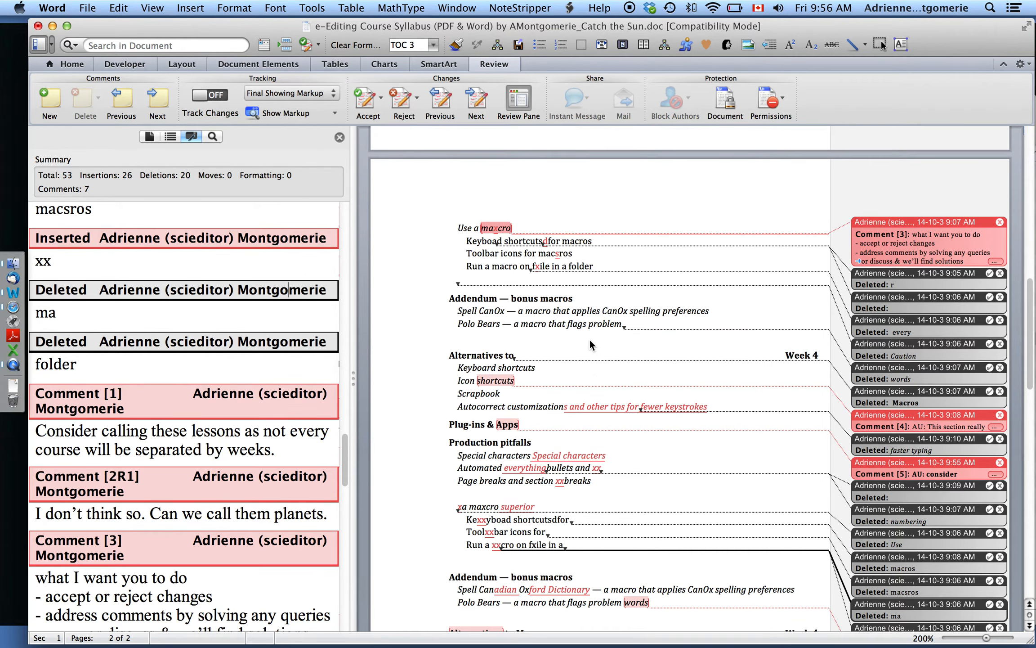
{"action": "scroll", "coordinate": [589, 338], "scroll_direction": "up", "scroll_amount": 9}
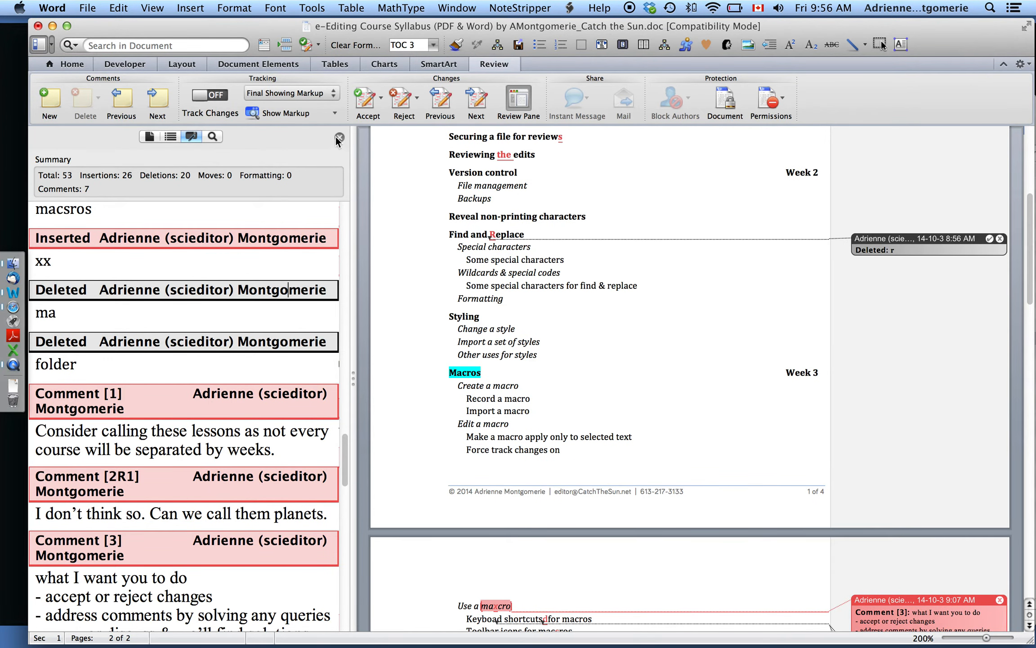
{"action": "left_click", "coordinate": [339, 138]}
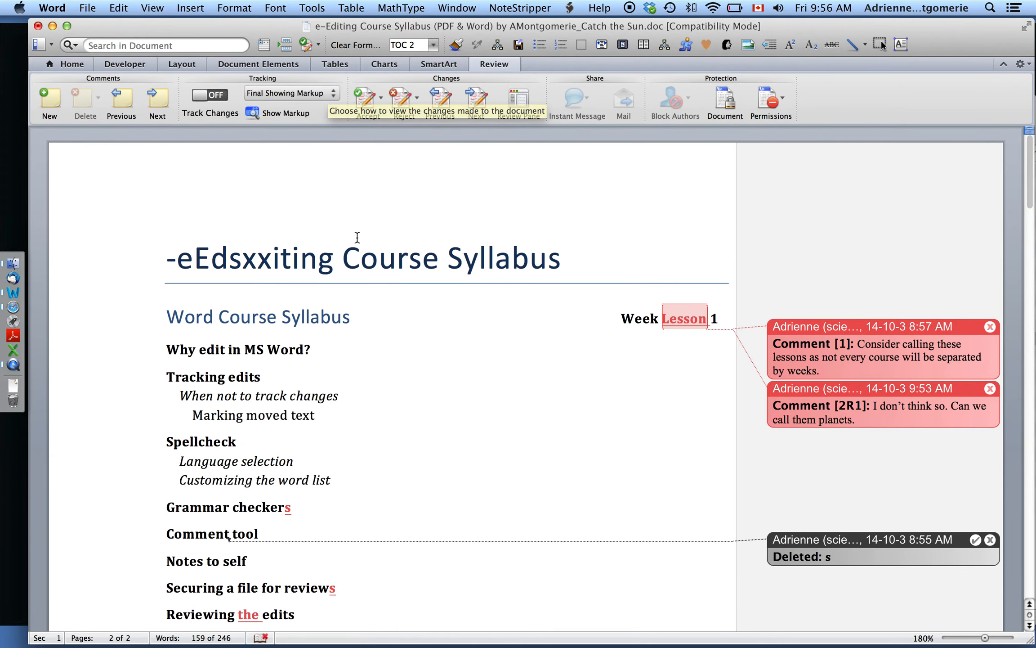
Select the letters where "everything" meets "bullets" under Production pitfalls, and display the document as Final without markup.
{"action": "scroll", "coordinate": [357, 237], "scroll_direction": "down", "scroll_amount": 10}
{"action": "scroll", "coordinate": [357, 236], "scroll_direction": "down", "scroll_amount": 15}
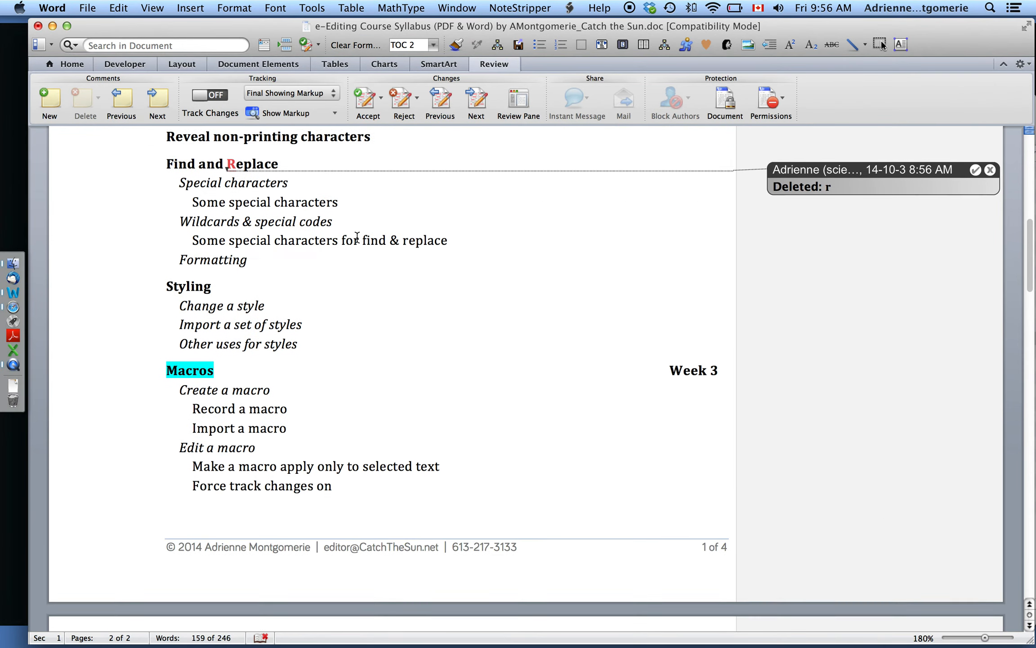
{"action": "scroll", "coordinate": [357, 237], "scroll_direction": "down", "scroll_amount": 4}
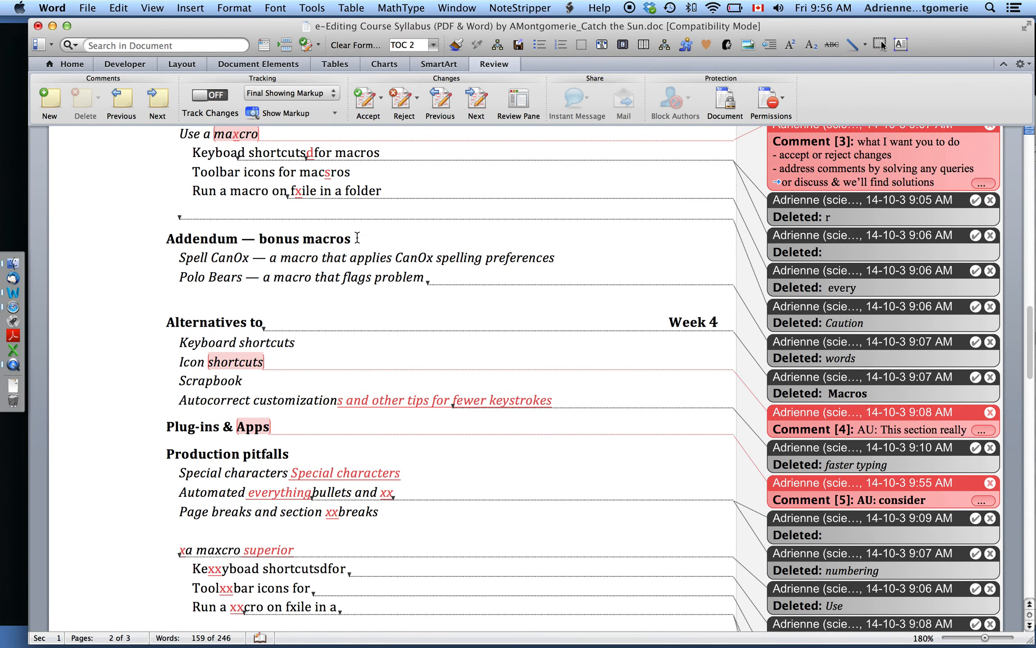
{"action": "scroll", "coordinate": [357, 237], "scroll_direction": "down", "scroll_amount": 1}
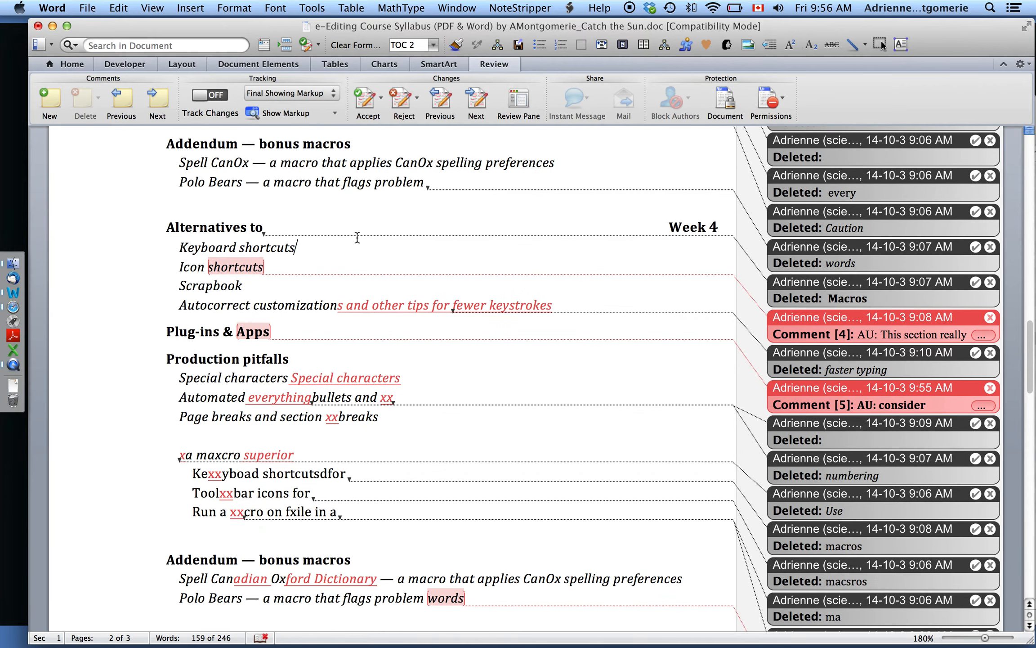
{"action": "left_click", "coordinate": [304, 401]}
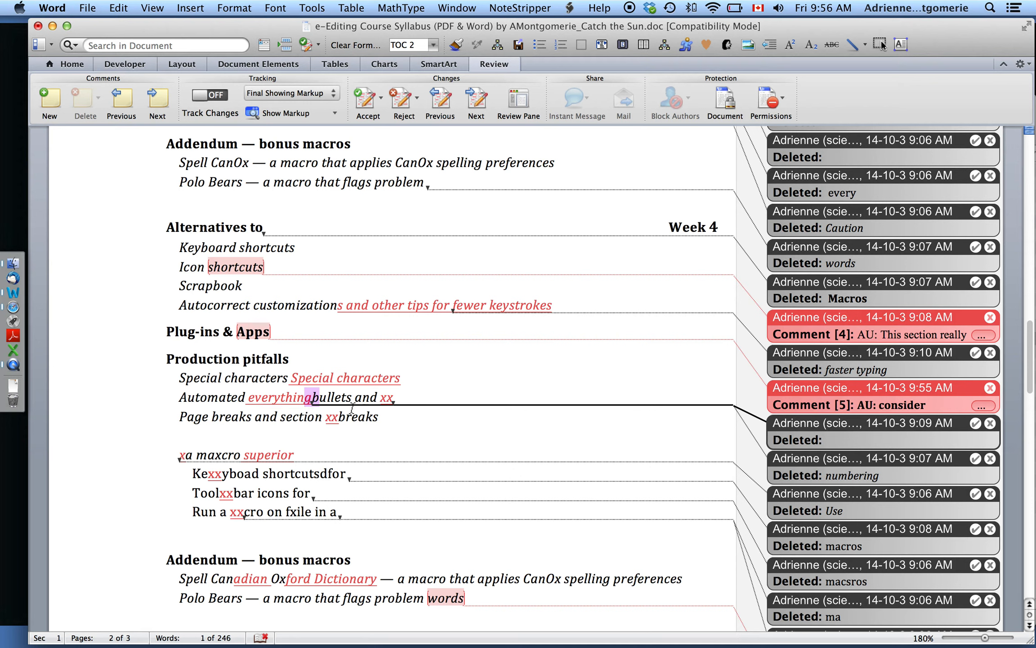
{"action": "left_click", "coordinate": [316, 95]}
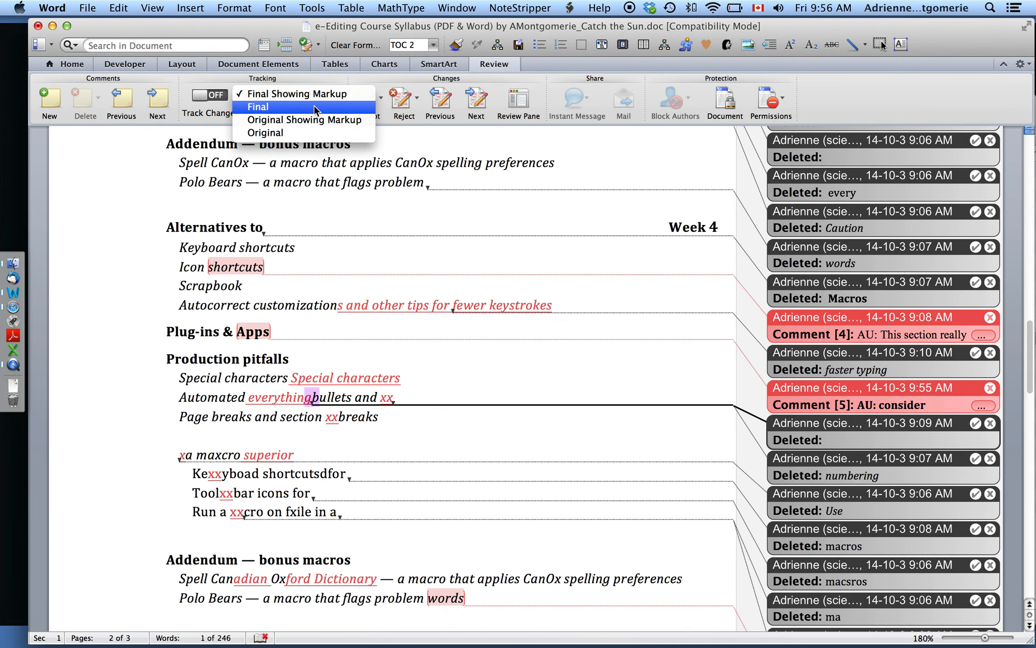
{"action": "left_click", "coordinate": [314, 106]}
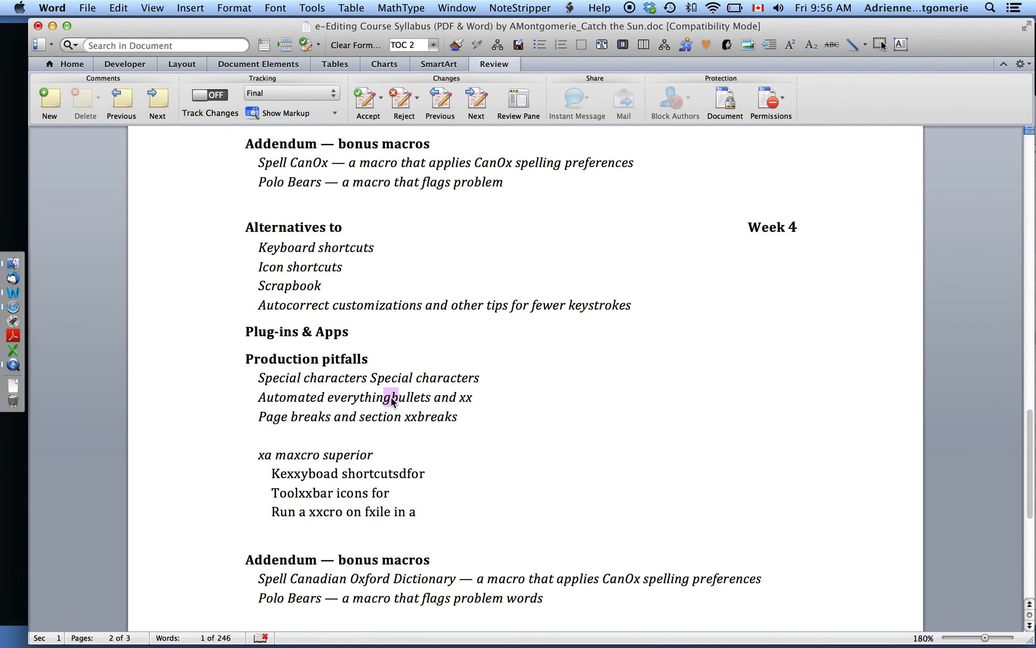
Restore the Final Showing Markup display and switch the document to the Original view to compare the unedited text.
{"action": "left_click", "coordinate": [321, 94]}
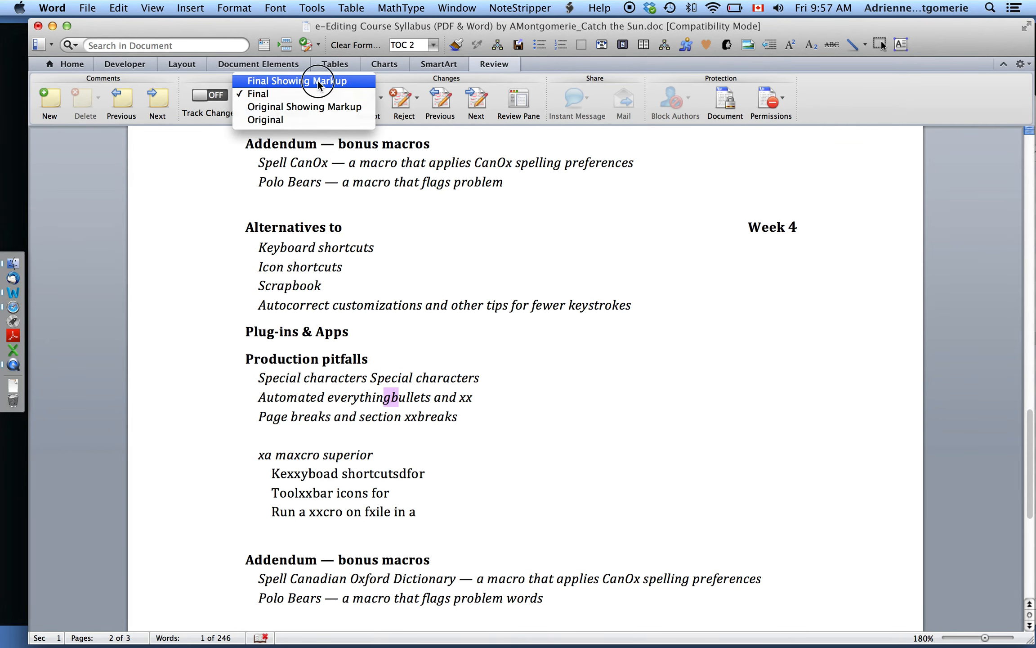
{"action": "left_click", "coordinate": [317, 81]}
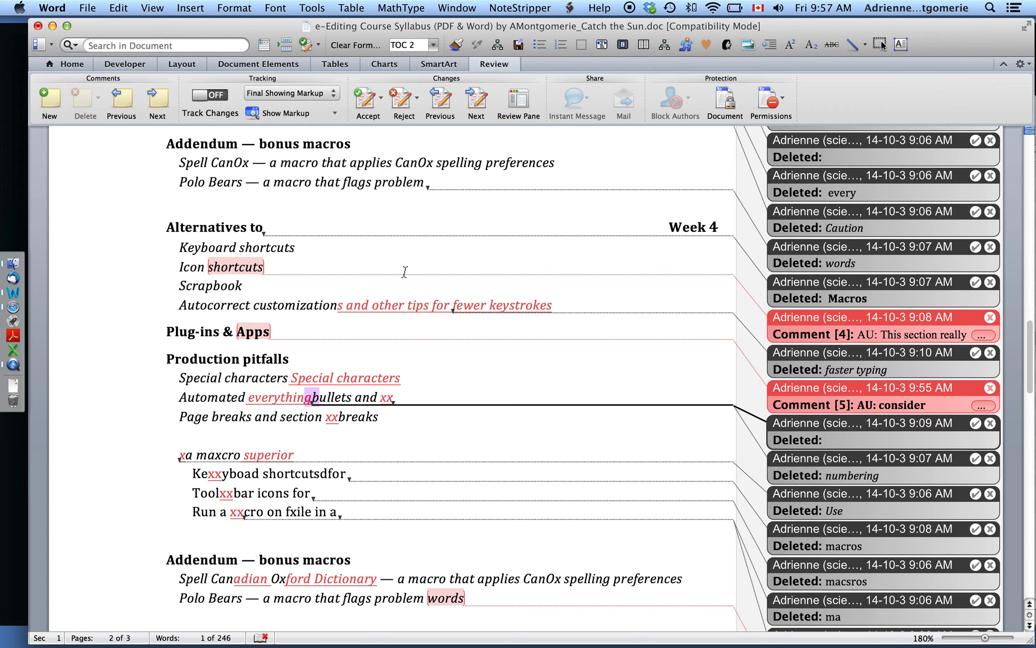
{"action": "left_click", "coordinate": [317, 96]}
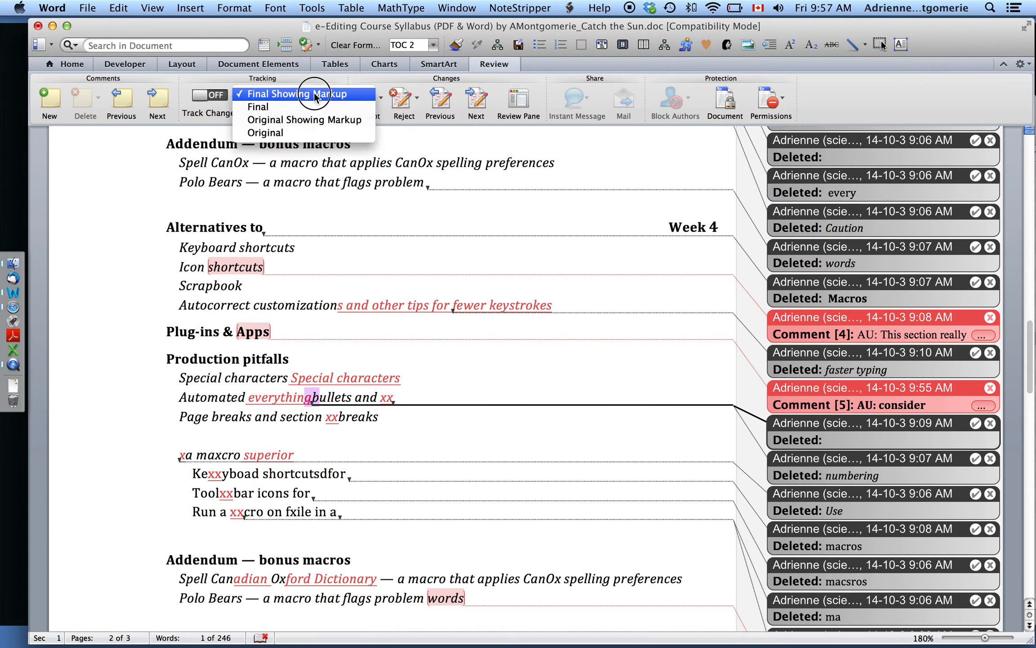
{"action": "left_click", "coordinate": [309, 132]}
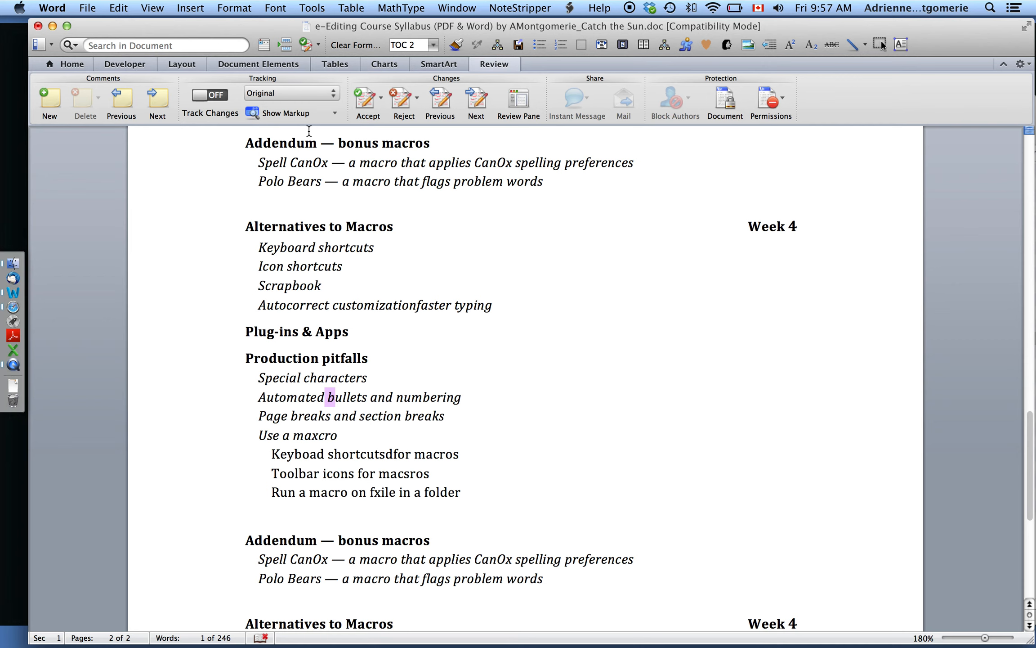
Display the document as Original Showing Markup, and return it to Final Showing Markup.
{"action": "left_click", "coordinate": [317, 91]}
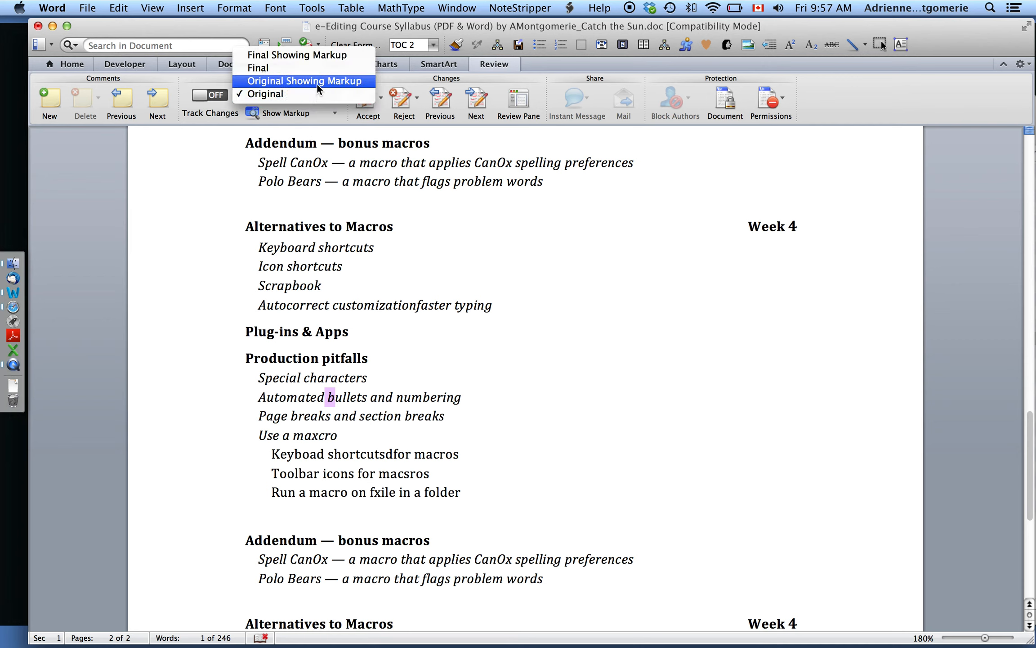
{"action": "left_click", "coordinate": [318, 83]}
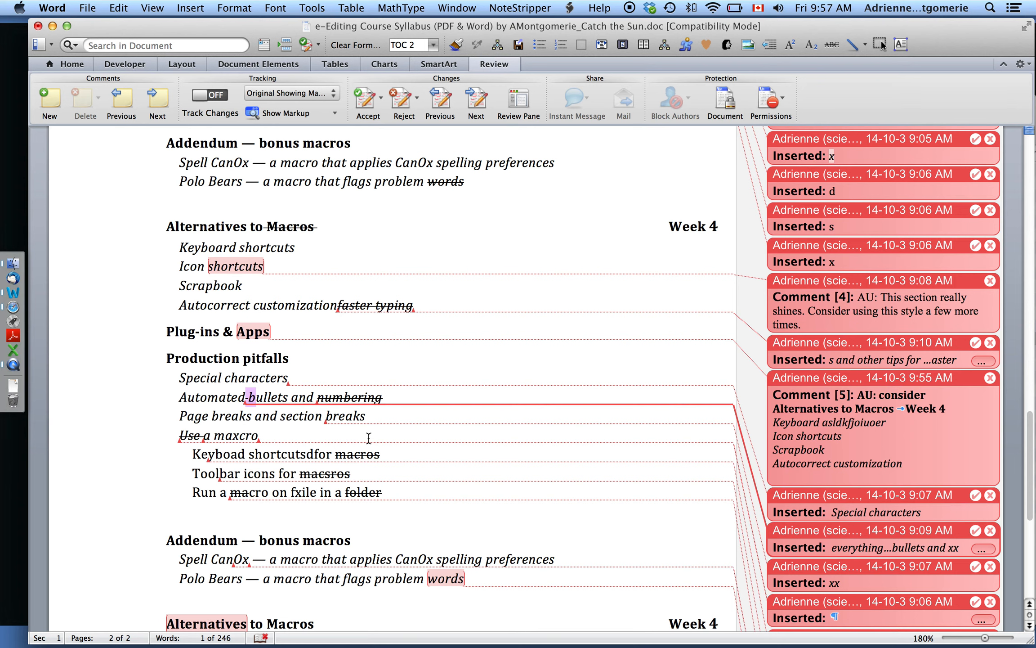
{"action": "left_click", "coordinate": [317, 97]}
{"action": "left_click", "coordinate": [319, 67]}
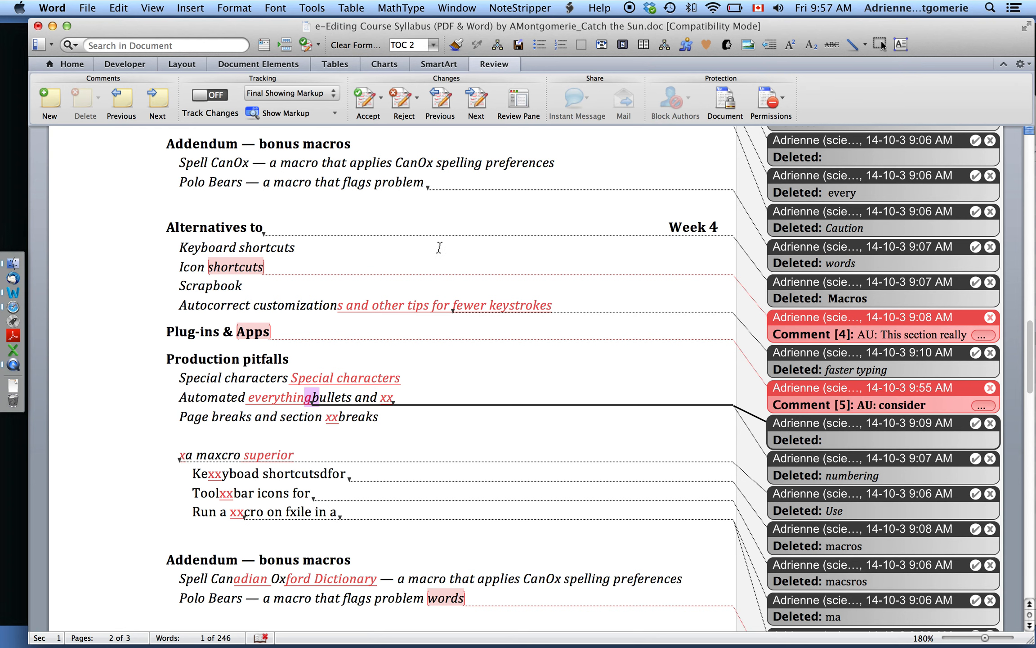
{"action": "scroll", "coordinate": [438, 247], "scroll_direction": "up", "scroll_amount": 5}
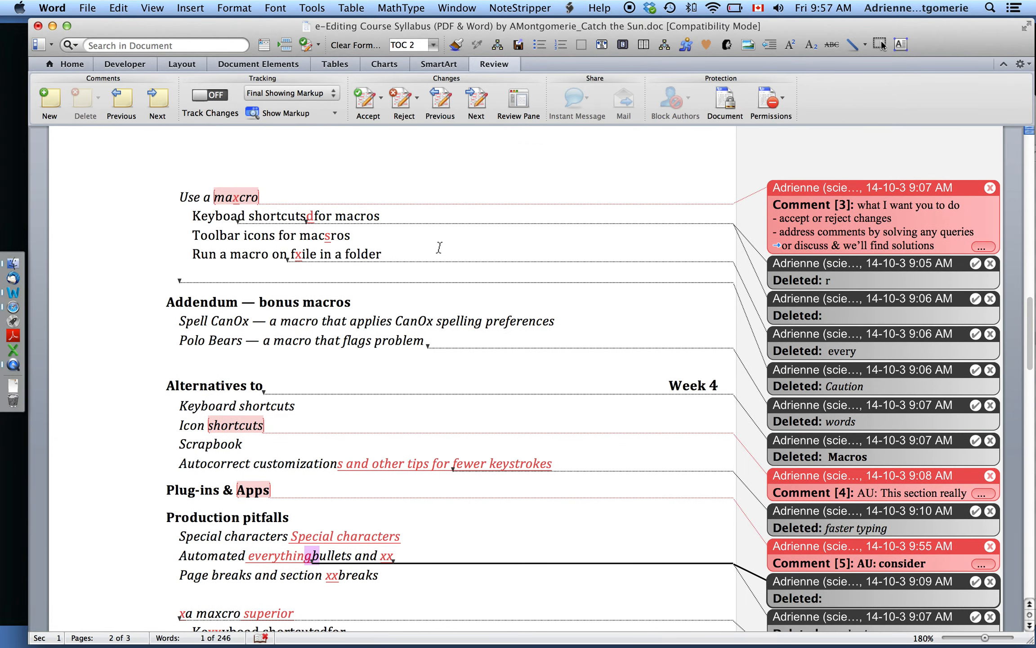
Accept all tracked changes in the syllabus document at once.
{"action": "scroll", "coordinate": [439, 247], "scroll_direction": "up", "scroll_amount": 20}
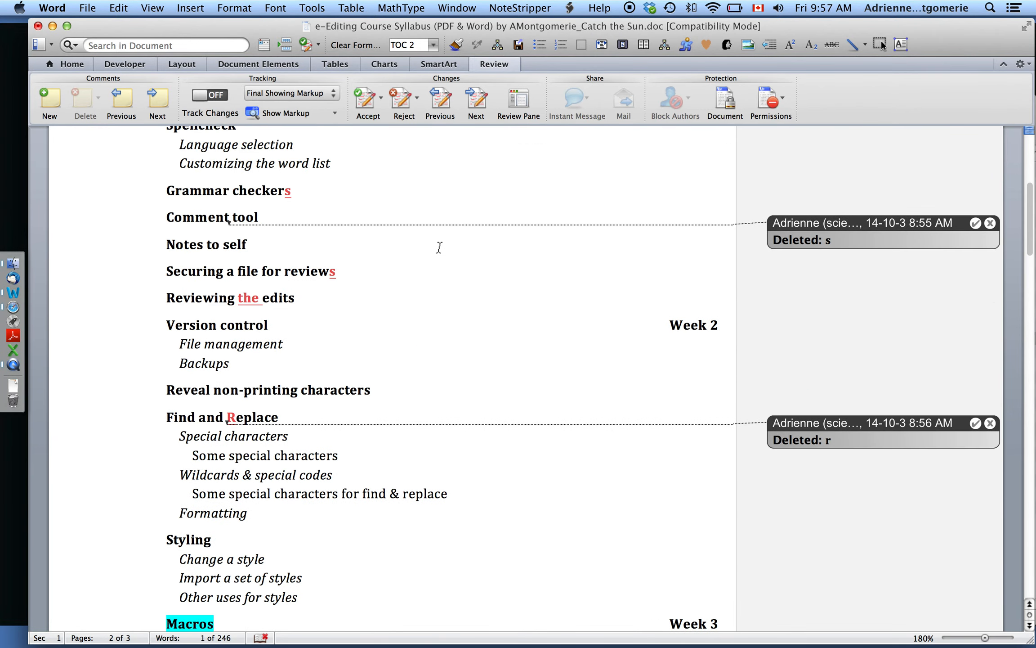
{"action": "scroll", "coordinate": [439, 247], "scroll_direction": "down", "scroll_amount": 20}
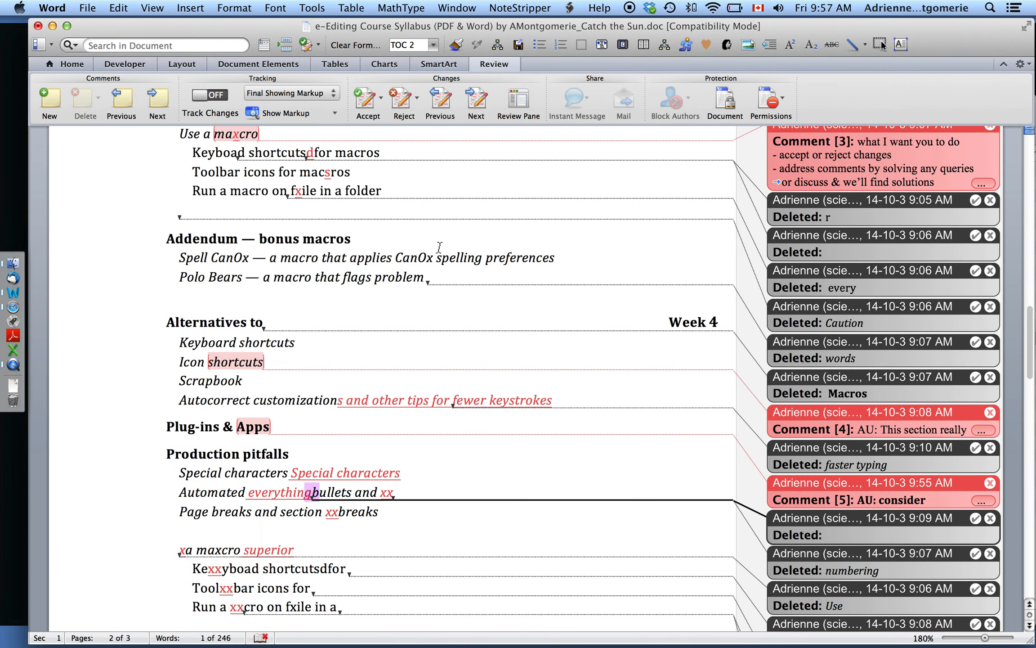
{"action": "scroll", "coordinate": [439, 248], "scroll_direction": "down", "scroll_amount": 2}
{"action": "scroll", "coordinate": [439, 247], "scroll_direction": "down", "scroll_amount": 11}
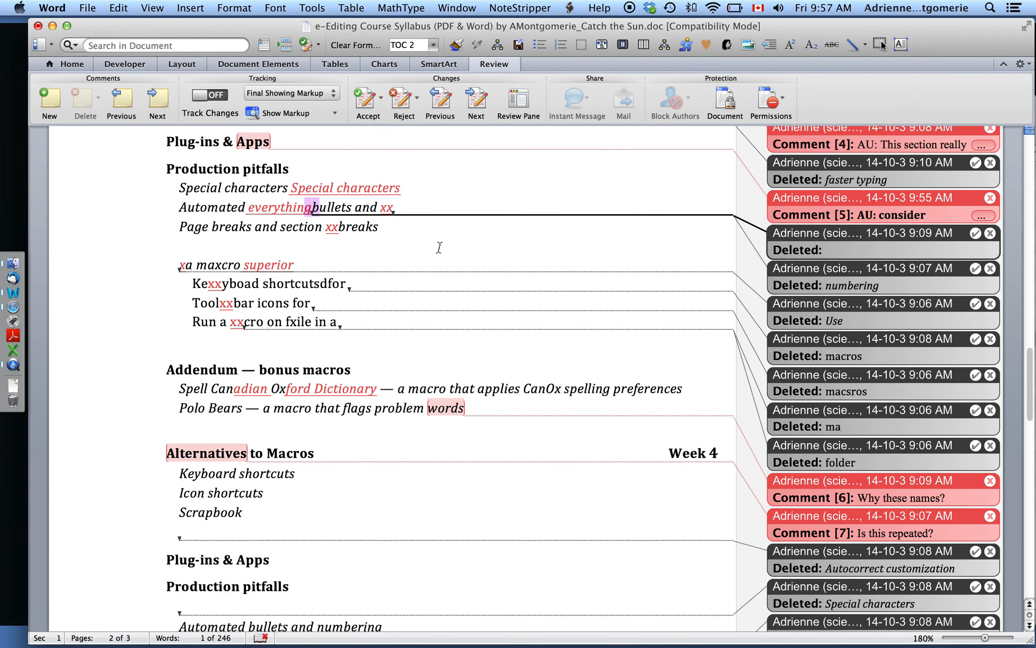
{"action": "scroll", "coordinate": [439, 247], "scroll_direction": "down", "scroll_amount": 10}
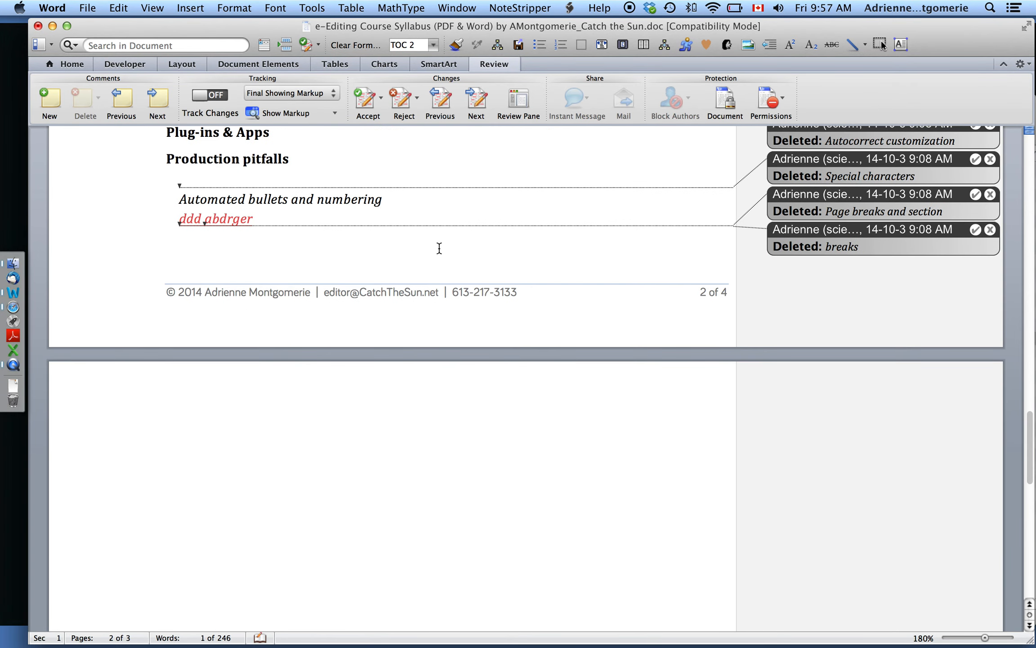
{"action": "left_click", "coordinate": [380, 100]}
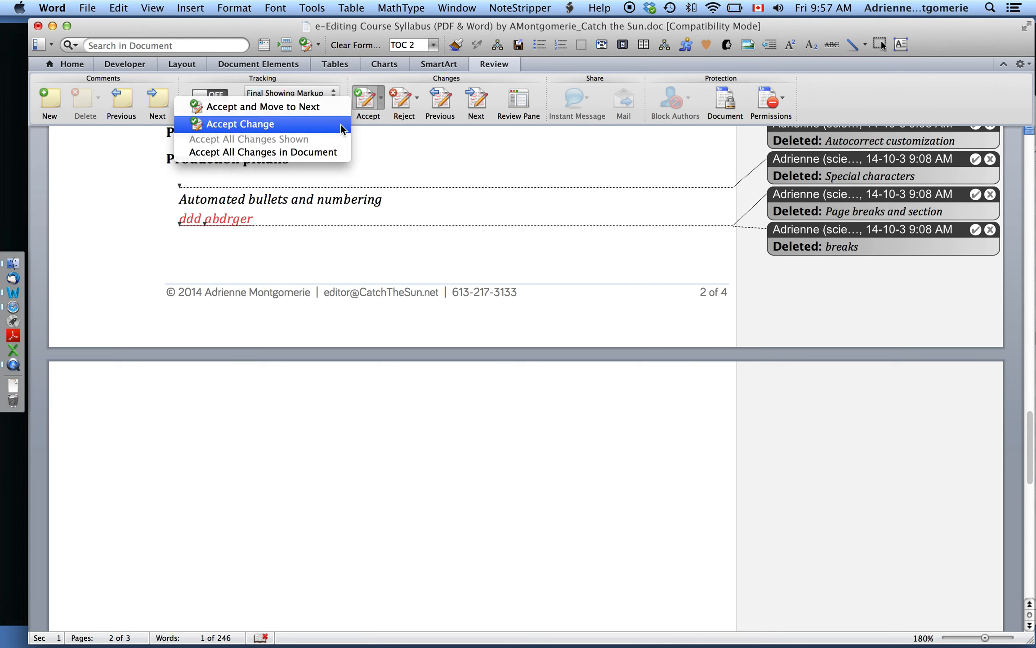
{"action": "left_click", "coordinate": [326, 153]}
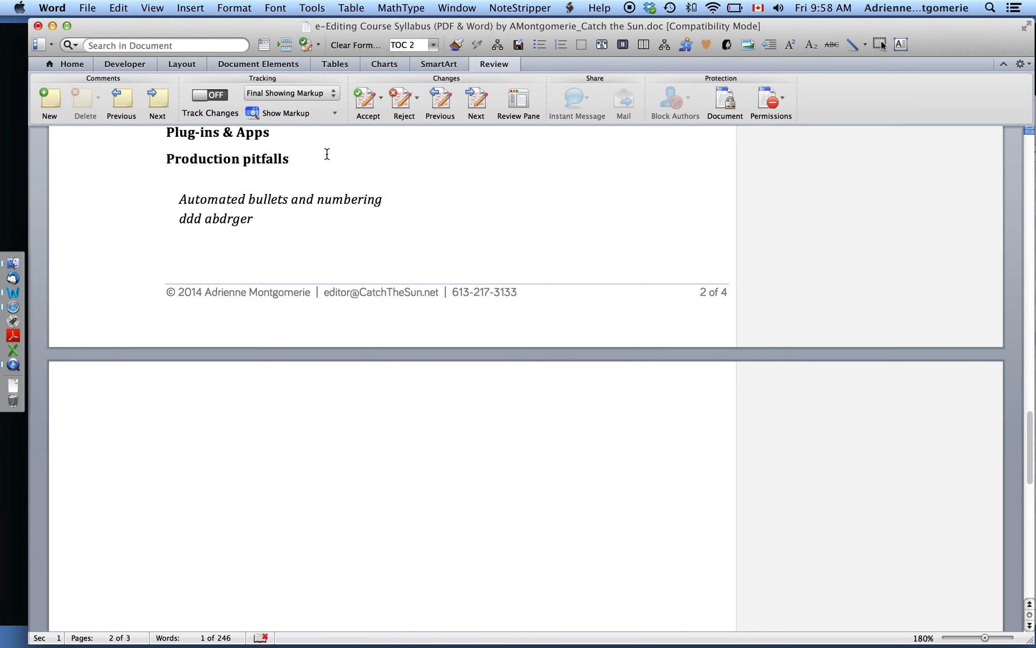
Delete all comments in the document at once, and look over the pages for leftover markup.
{"action": "scroll", "coordinate": [327, 154], "scroll_direction": "up", "scroll_amount": 10}
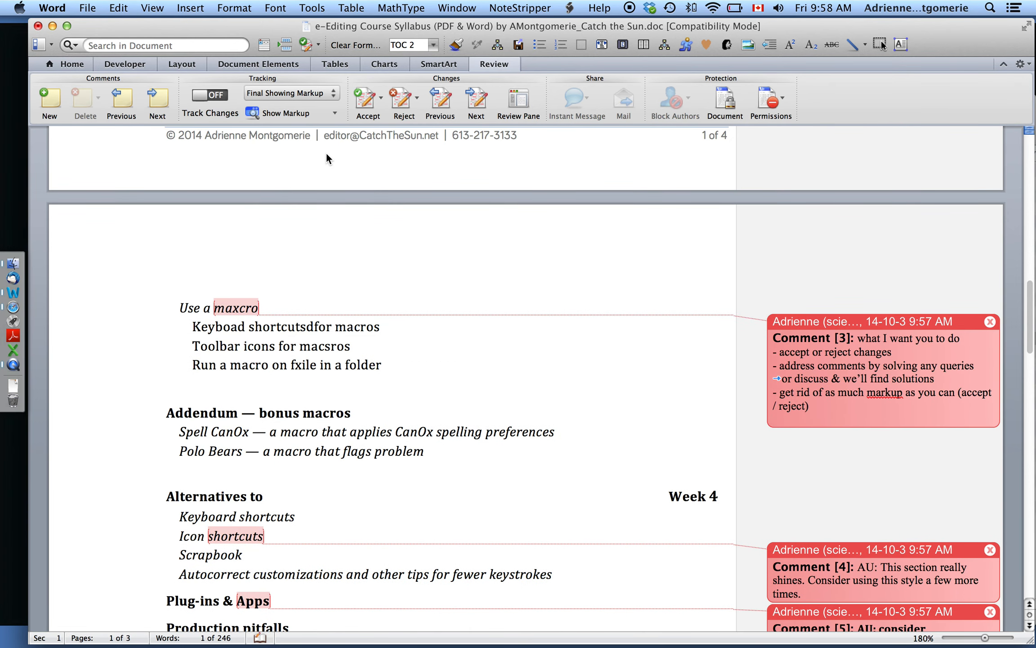
{"action": "scroll", "coordinate": [326, 153], "scroll_direction": "up", "scroll_amount": 3}
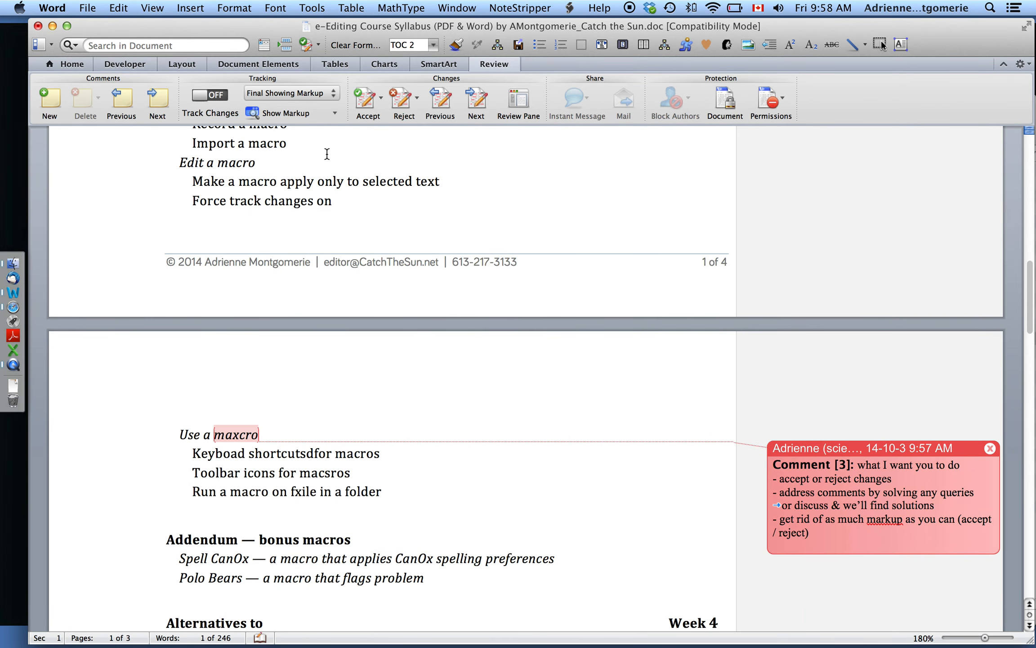
{"action": "left_click", "coordinate": [837, 451]}
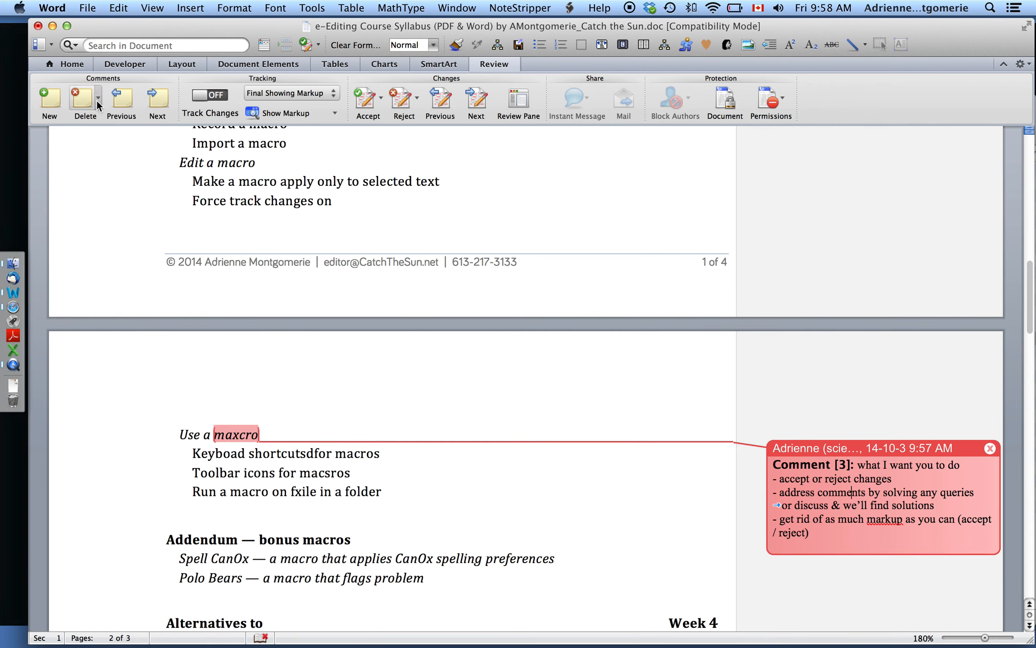
{"action": "left_click", "coordinate": [97, 100]}
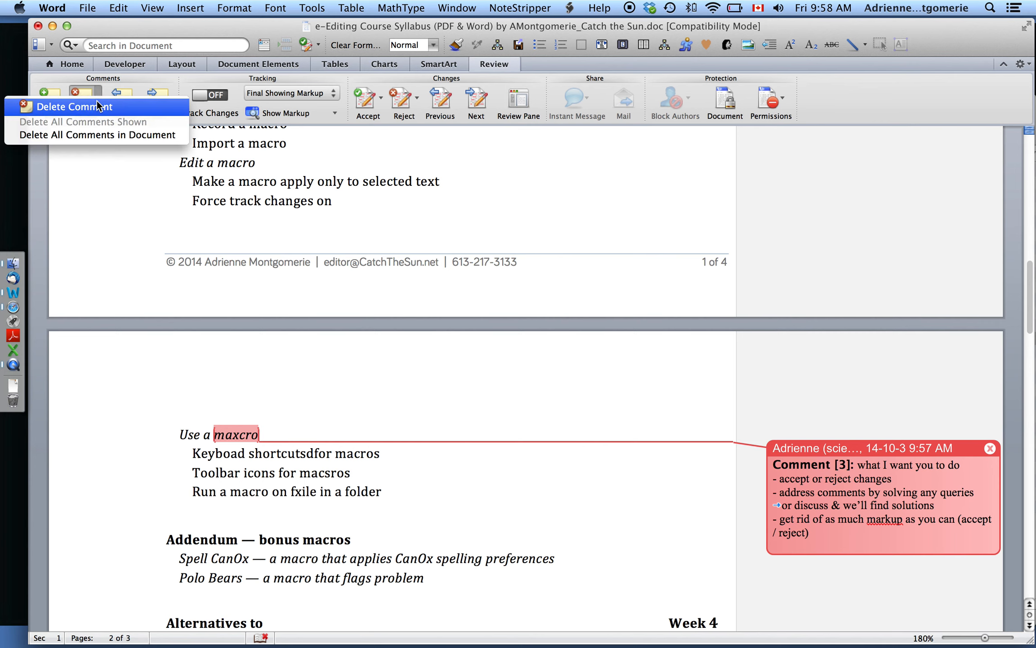
{"action": "left_click", "coordinate": [109, 135]}
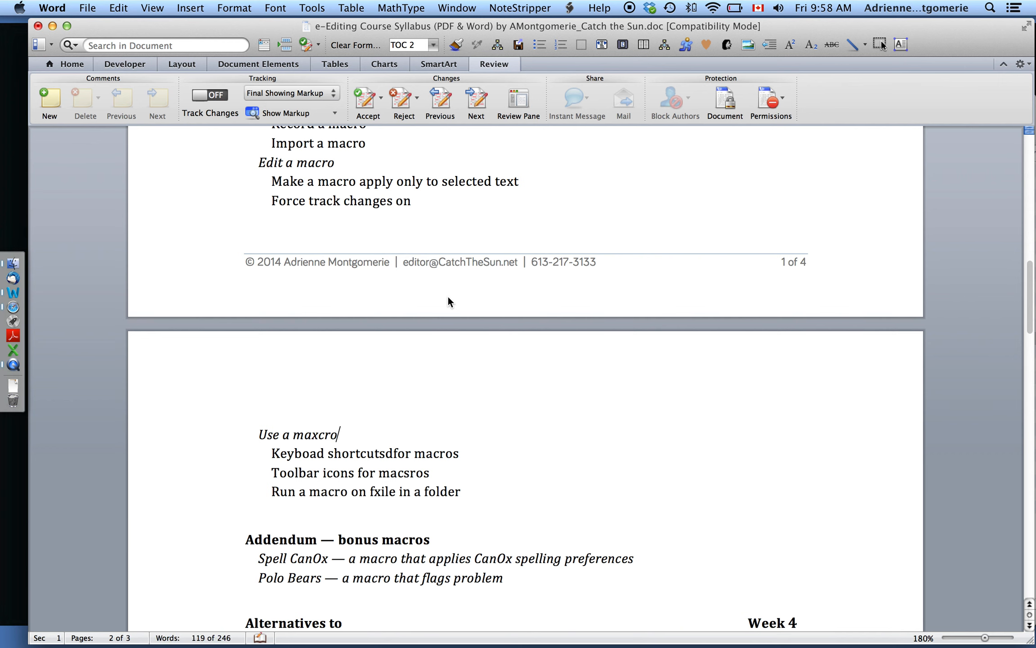
{"action": "scroll", "coordinate": [447, 294], "scroll_direction": "up", "scroll_amount": 10}
{"action": "scroll", "coordinate": [447, 294], "scroll_direction": "up", "scroll_amount": 15}
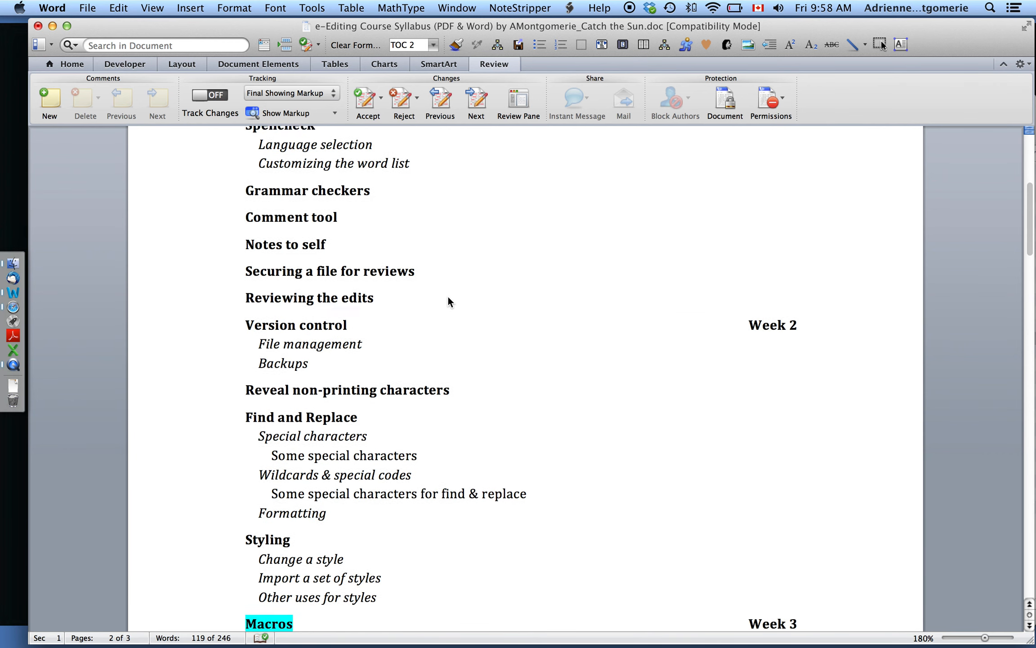
{"action": "scroll", "coordinate": [448, 297], "scroll_direction": "down", "scroll_amount": 20}
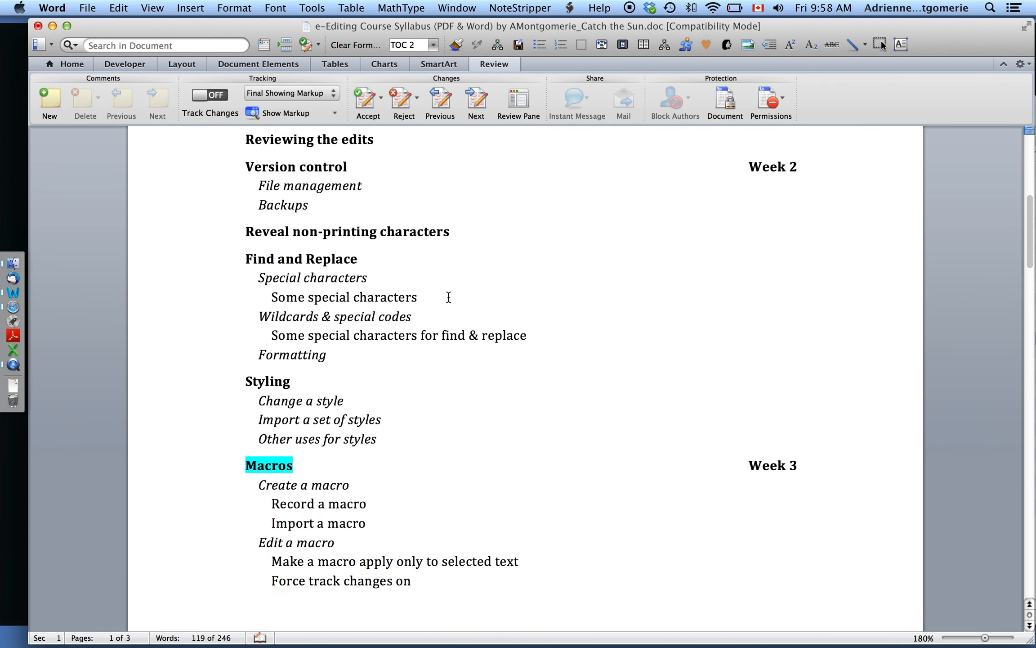
{"action": "scroll", "coordinate": [448, 297], "scroll_direction": "up", "scroll_amount": 8}
{"action": "scroll", "coordinate": [449, 297], "scroll_direction": "up", "scroll_amount": 3}
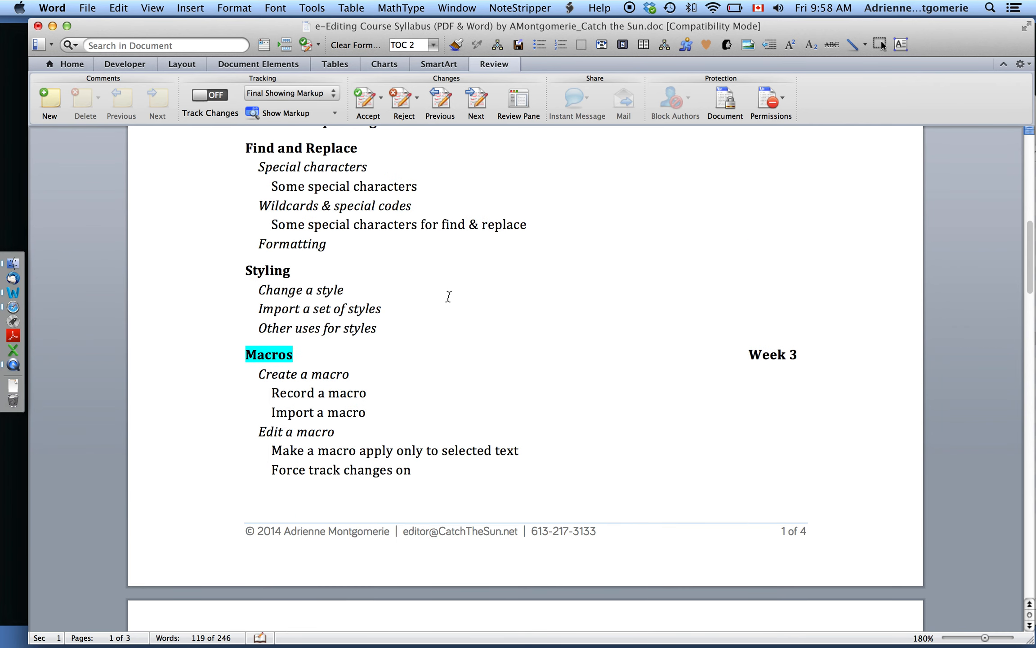